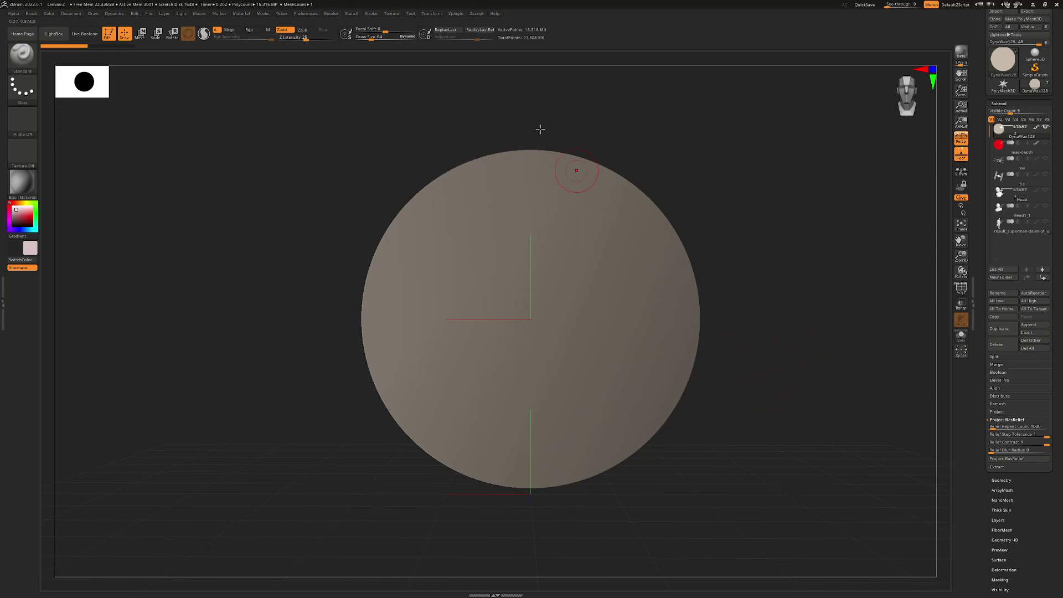
Step: Enable the two toggles flanking the Draw Size setting
{"action": "left_click", "coordinate": [427, 37]}
{"action": "left_click", "coordinate": [347, 37]}
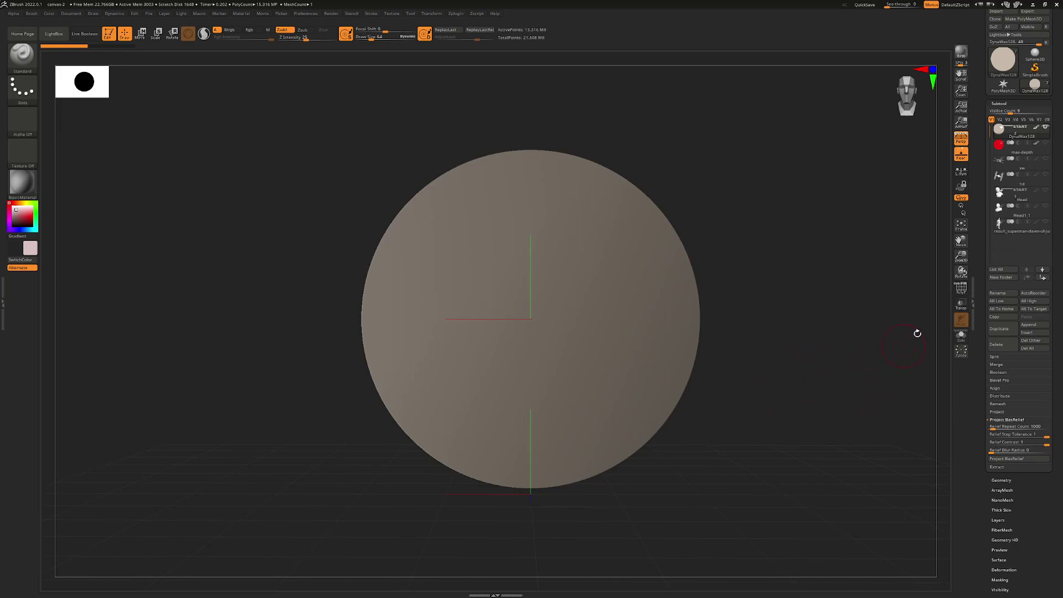
Step: Show the Head and Head1_1 busts in front of the disc and hide the Superman figure
{"action": "left_click", "coordinate": [960, 226]}
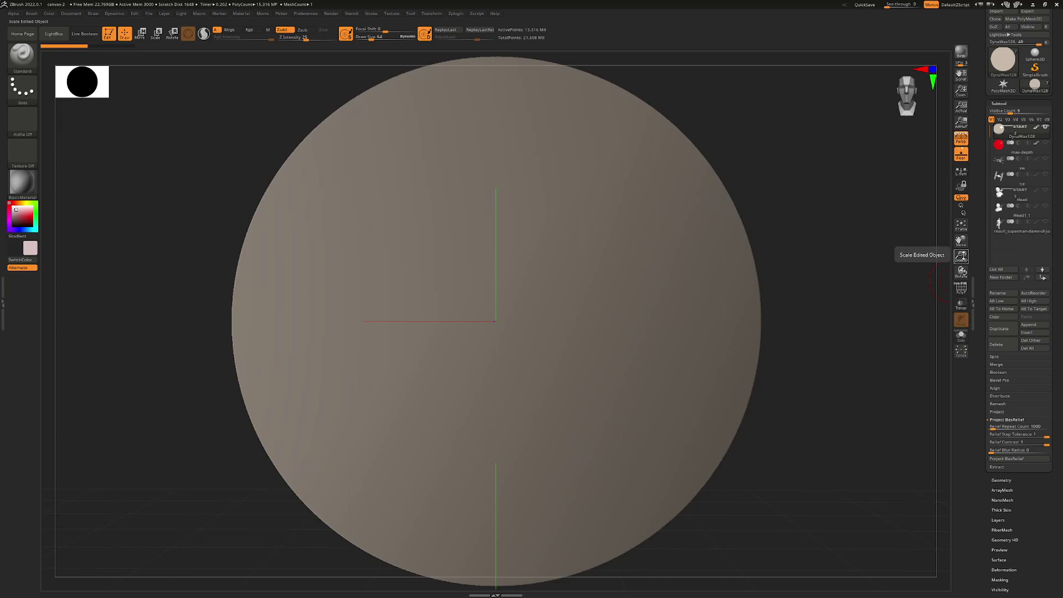
{"action": "left_click_drag", "start_coordinate": [961, 257], "coordinate": [960, 264]}
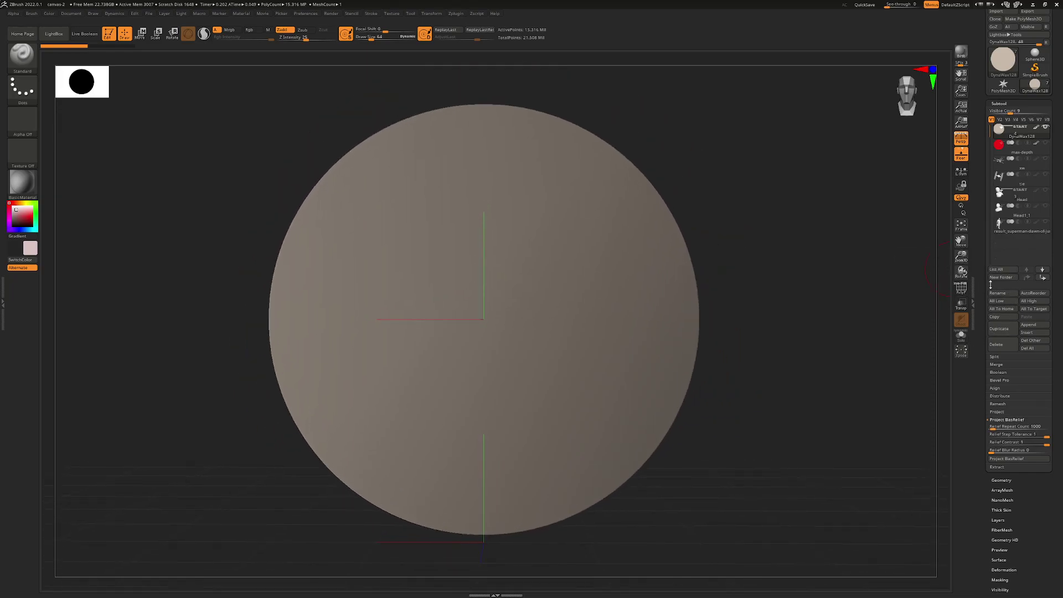
{"action": "left_click", "coordinate": [1046, 207]}
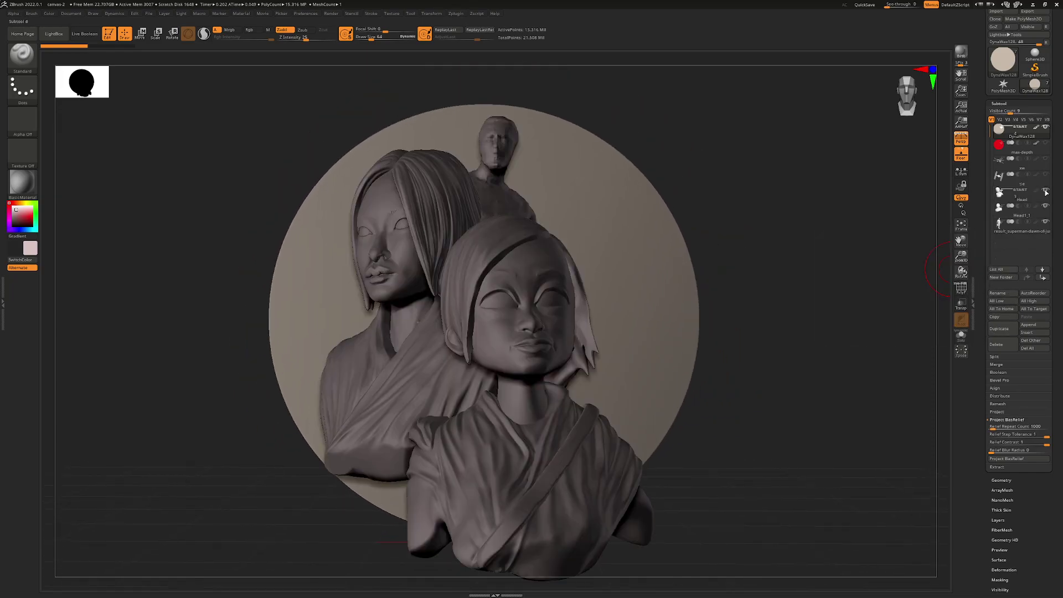
{"action": "left_click", "coordinate": [1045, 221]}
{"action": "mouse_move", "coordinate": [830, 328]}
{"action": "left_mouse_down"}
{"action": "mouse_move", "coordinate": [771, 356]}
{"action": "mouse_move", "coordinate": [849, 344]}
{"action": "mouse_move", "coordinate": [788, 357]}
{"action": "mouse_move", "coordinate": [806, 347]}
{"action": "mouse_move", "coordinate": [807, 301]}
{"action": "mouse_move", "coordinate": [775, 297]}
{"action": "mouse_move", "coordinate": [767, 335]}
{"action": "mouse_move", "coordinate": [863, 347]}
{"action": "mouse_move", "coordinate": [780, 351]}
{"action": "mouse_move", "coordinate": [775, 337]}
{"action": "mouse_move", "coordinate": [784, 337]}
{"action": "mouse_move", "coordinate": [773, 337]}
{"action": "mouse_move", "coordinate": [819, 340]}
{"action": "left_mouse_up"}
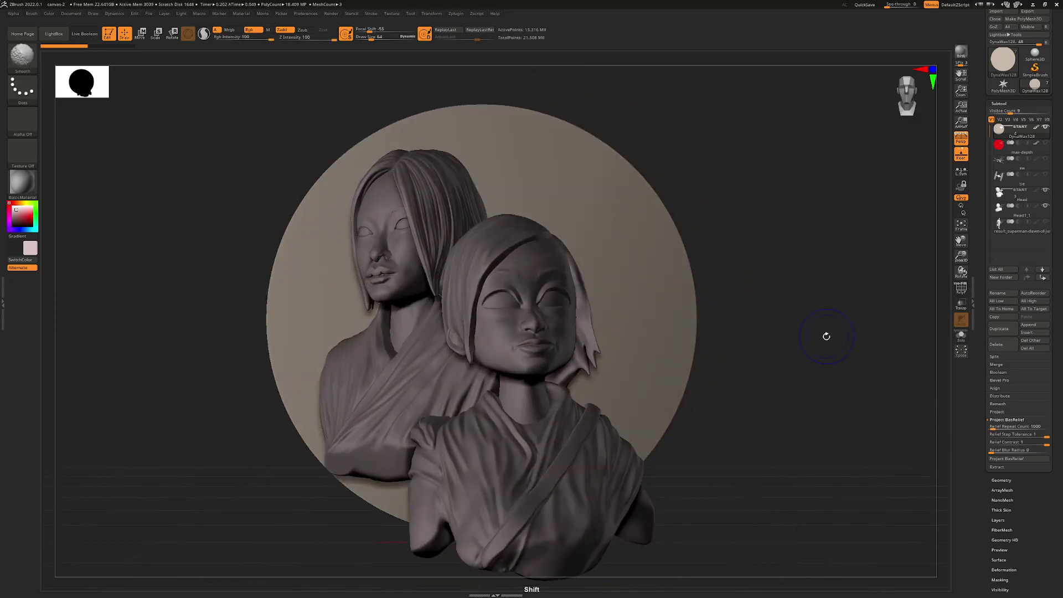
{"action": "left_click_drag", "start_coordinate": [961, 256], "coordinate": [897, 271]}
{"action": "left_click_drag", "start_coordinate": [773, 323], "coordinate": [784, 344]}
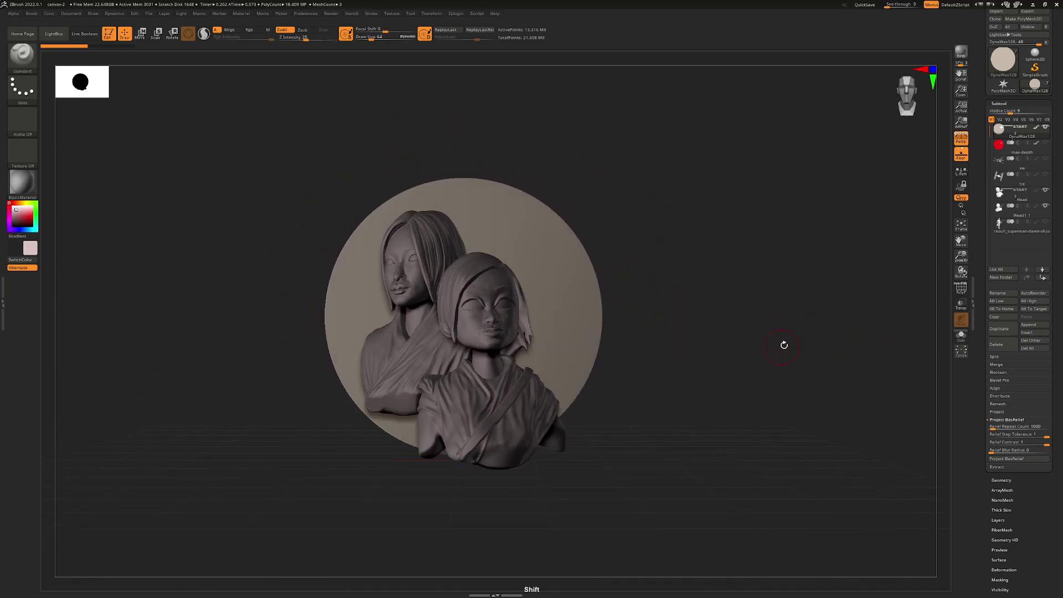
{"action": "left_click_drag", "start_coordinate": [962, 257], "coordinate": [960, 256]}
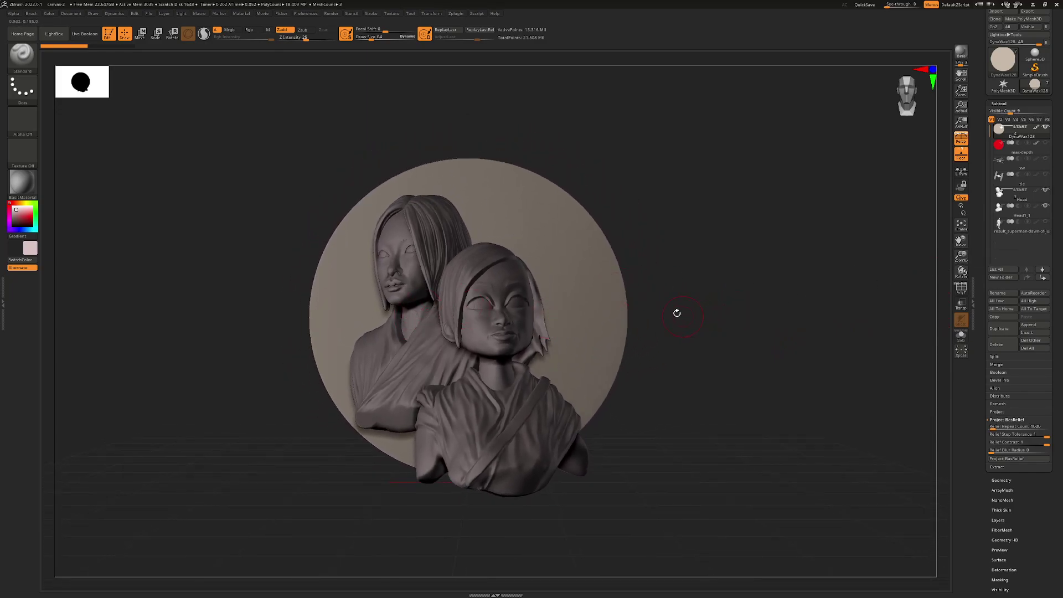
Step: Shift the rear Head1_1 bust slightly left and raise the front Head bust so both fit the disc better
{"action": "left_click", "coordinate": [1029, 209]}
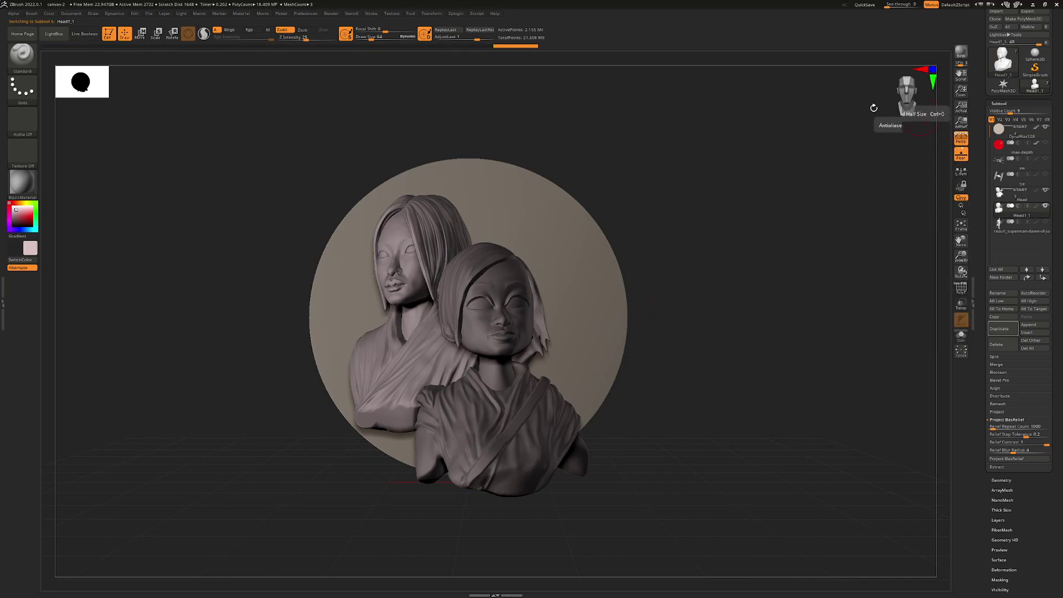
{"action": "left_click", "coordinate": [140, 34]}
{"action": "left_click_drag", "start_coordinate": [435, 219], "coordinate": [423, 222]}
{"action": "left_click", "coordinate": [1010, 200]}
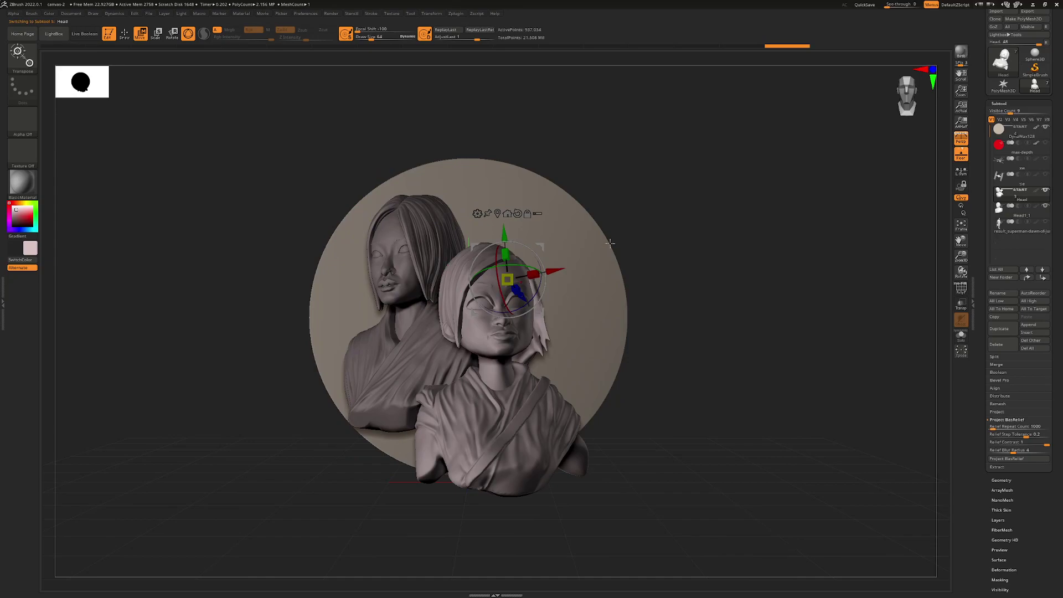
{"action": "left_click_drag", "start_coordinate": [504, 231], "coordinate": [514, 208]}
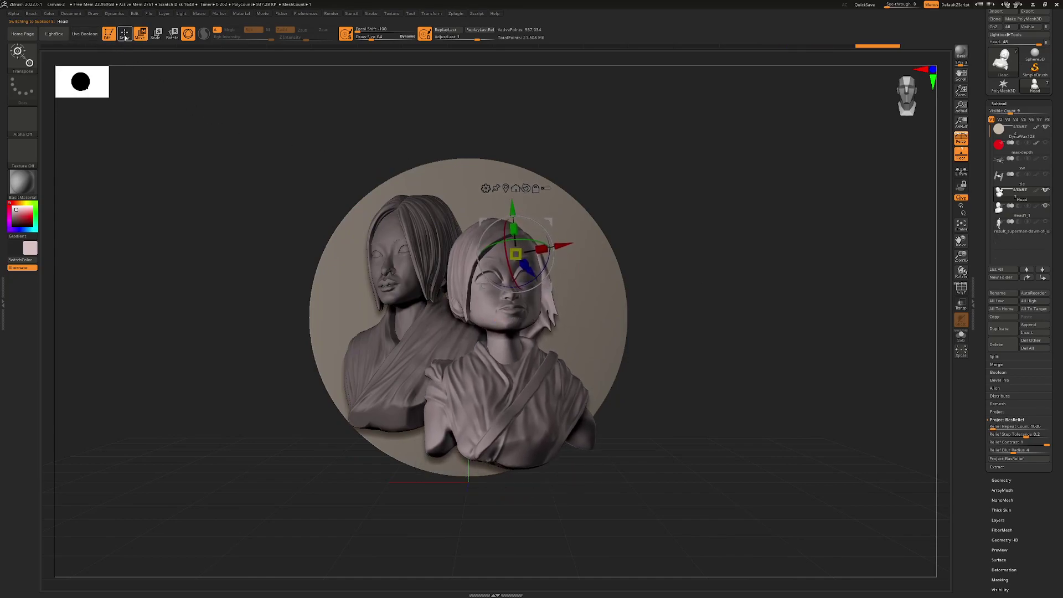
{"action": "left_click", "coordinate": [124, 34]}
Step: Select the DynaWax128 disc and project the two busts onto it as a bas-relief
{"action": "left_click", "coordinate": [991, 150]}
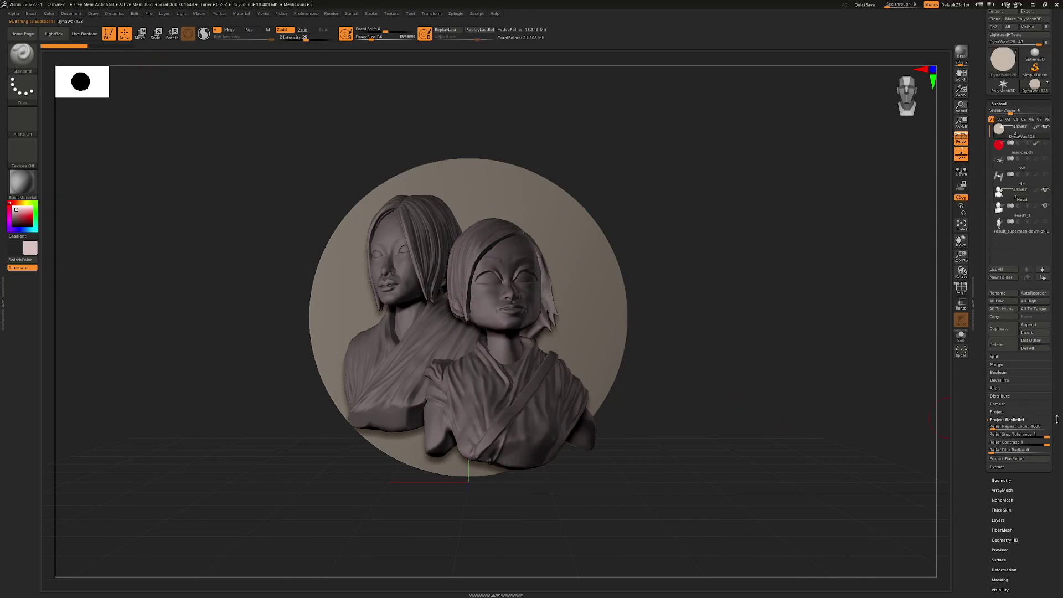
{"action": "scroll", "coordinate": [1029, 409], "scroll_direction": "down", "scroll_amount": 3}
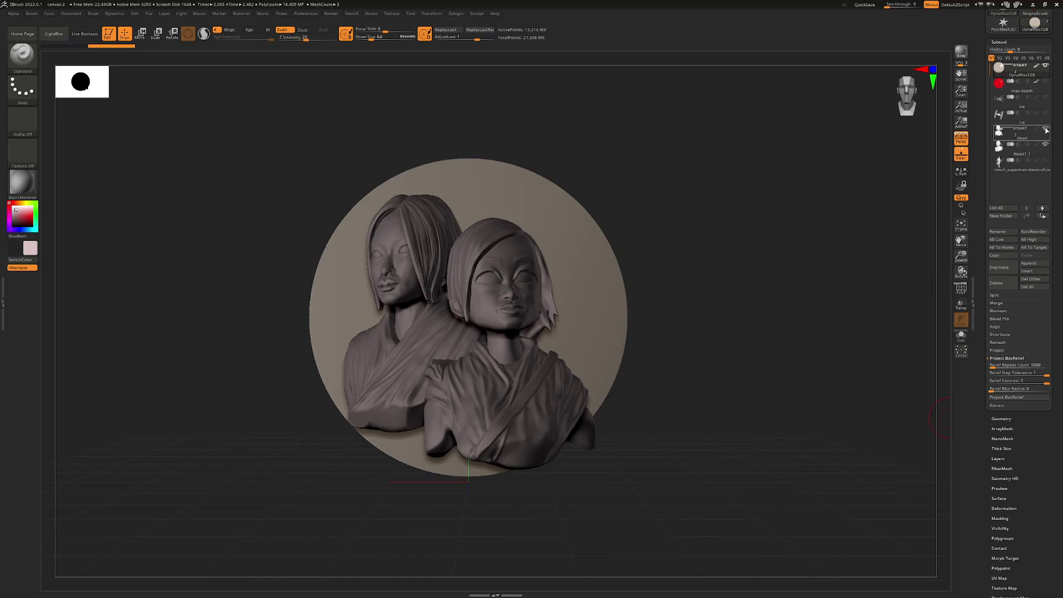
Step: Hide both source busts and inspect the relief on the disc up close and from an angle
{"action": "left_click", "coordinate": [1045, 128]}
{"action": "left_click_drag", "start_coordinate": [728, 308], "coordinate": [801, 318]}
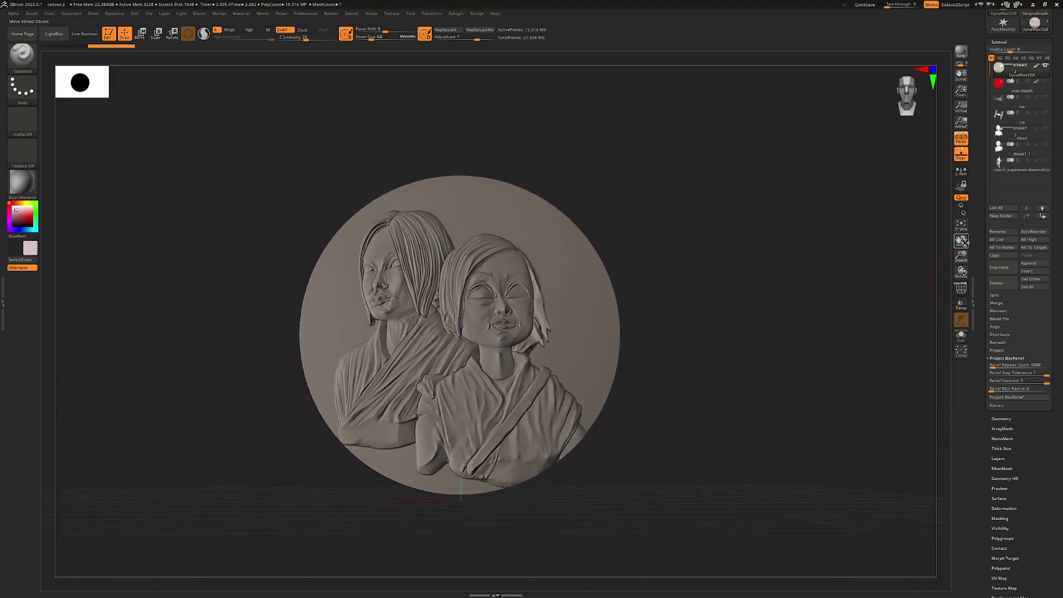
{"action": "left_click_drag", "start_coordinate": [961, 257], "coordinate": [827, 249]}
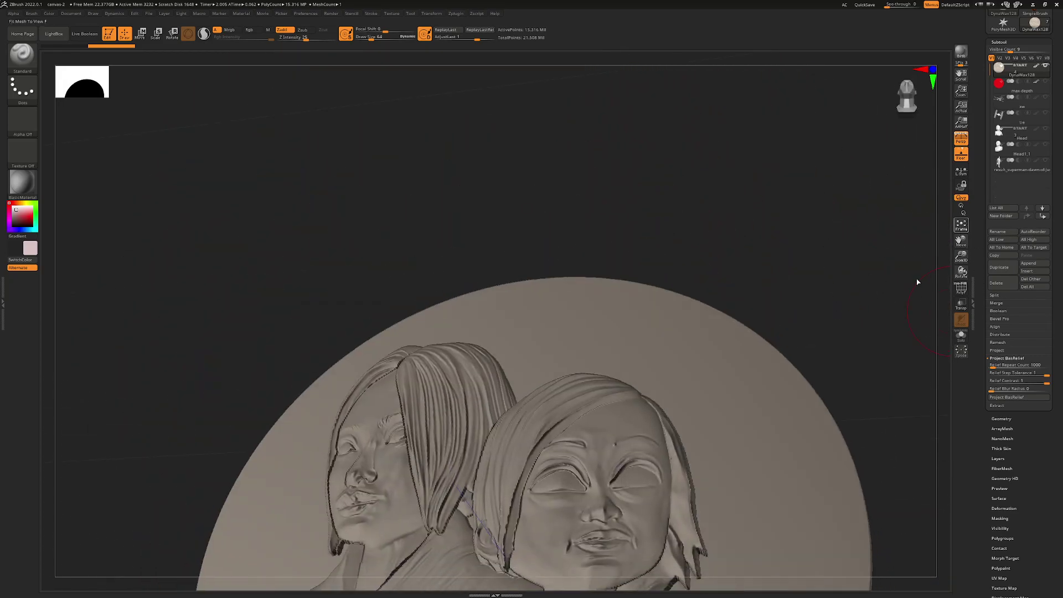
{"action": "left_click", "coordinate": [963, 227]}
{"action": "left_click_drag", "start_coordinate": [961, 257], "coordinate": [867, 311]}
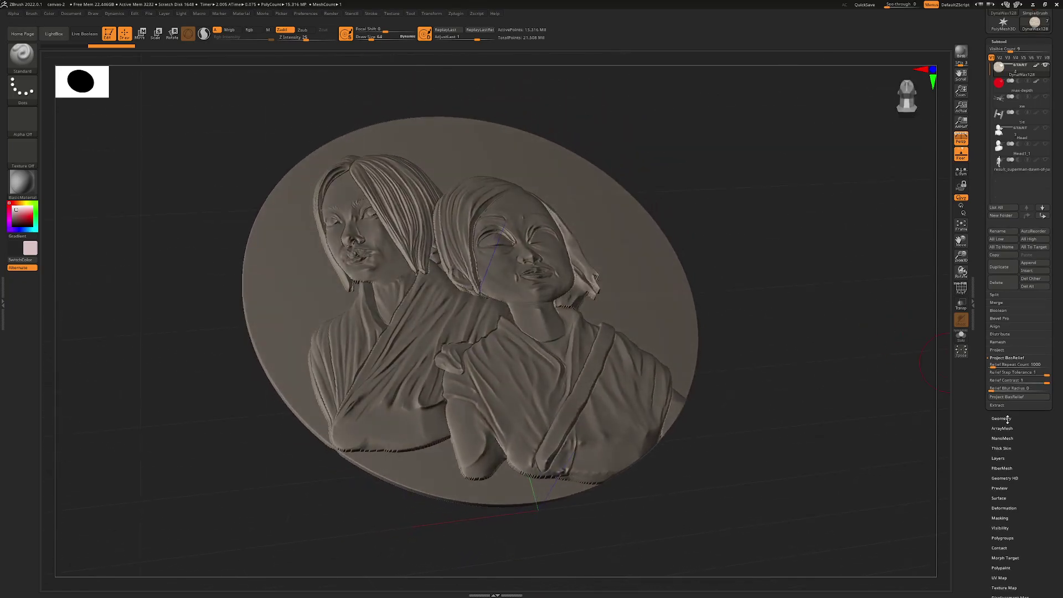
Step: Try to flatten the bust relief by reducing the disc's Z Size in the geometry settings
{"action": "left_click", "coordinate": [1003, 419]}
{"action": "left_click_drag", "start_coordinate": [1052, 439], "coordinate": [1052, 375]}
{"action": "scroll", "coordinate": [1052, 374], "scroll_direction": "down", "scroll_amount": 3}
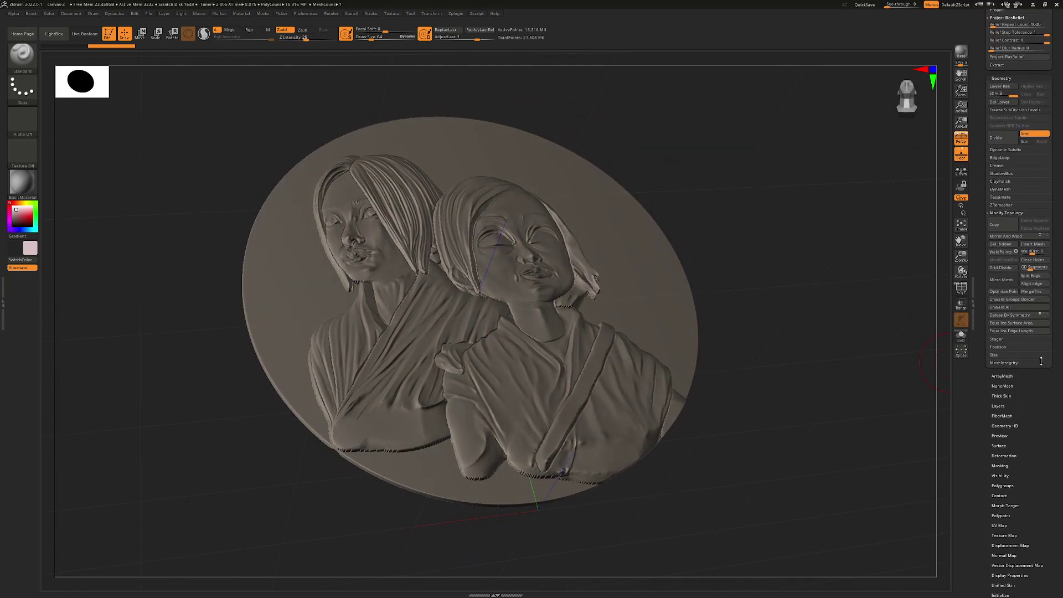
{"action": "left_click", "coordinate": [1002, 356]}
{"action": "left_click_drag", "start_coordinate": [1016, 269], "coordinate": [1002, 271]}
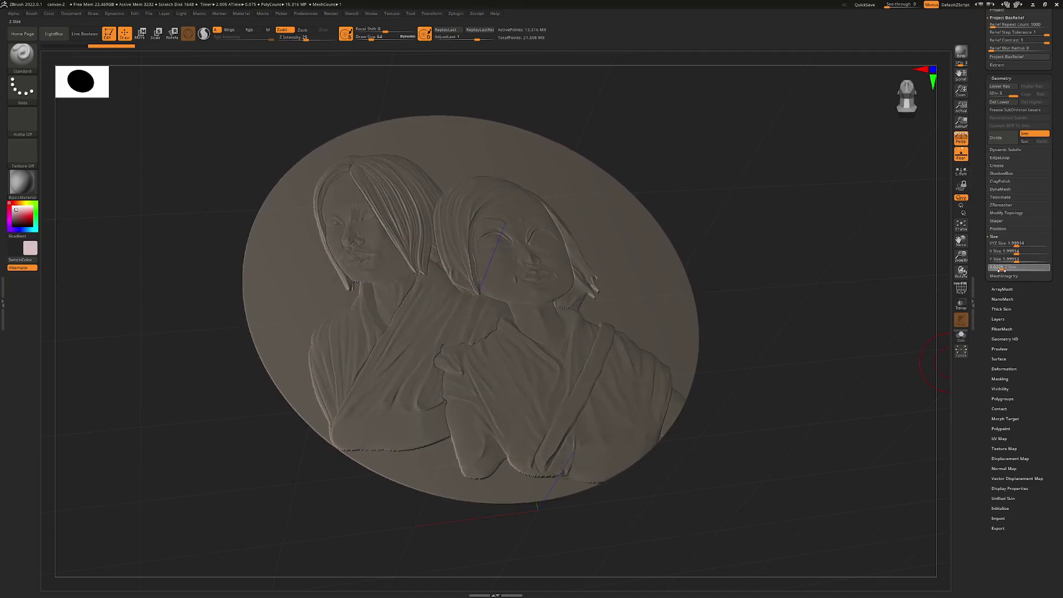
{"action": "left_click_drag", "start_coordinate": [823, 265], "coordinate": [801, 312]}
Step: Undo the Z Size change and the bust relief projection
{"action": "key", "text": "ctrl+z"}
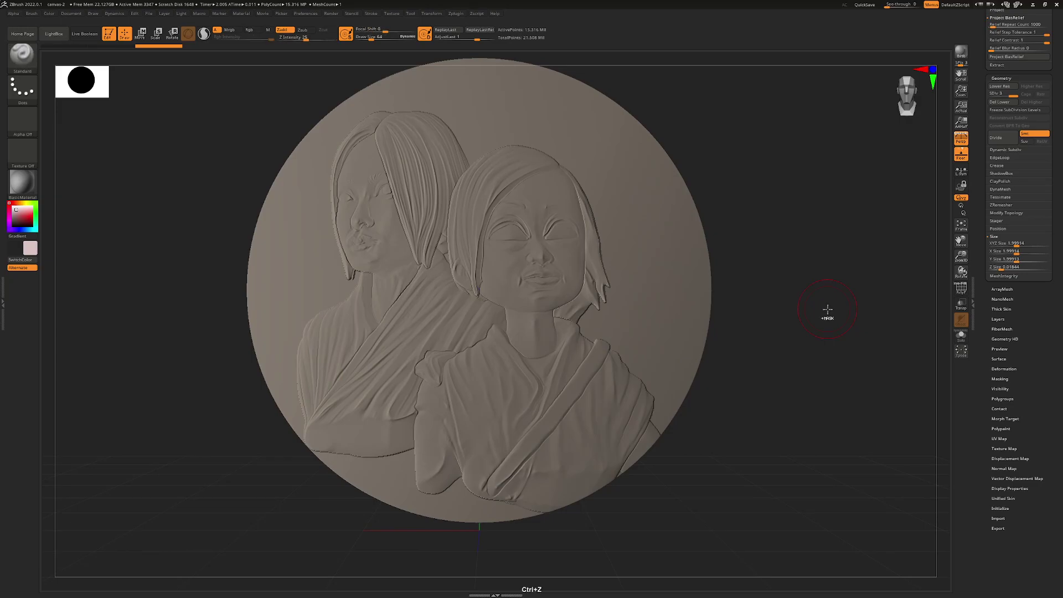
{"action": "key", "text": "ctrl+z"}
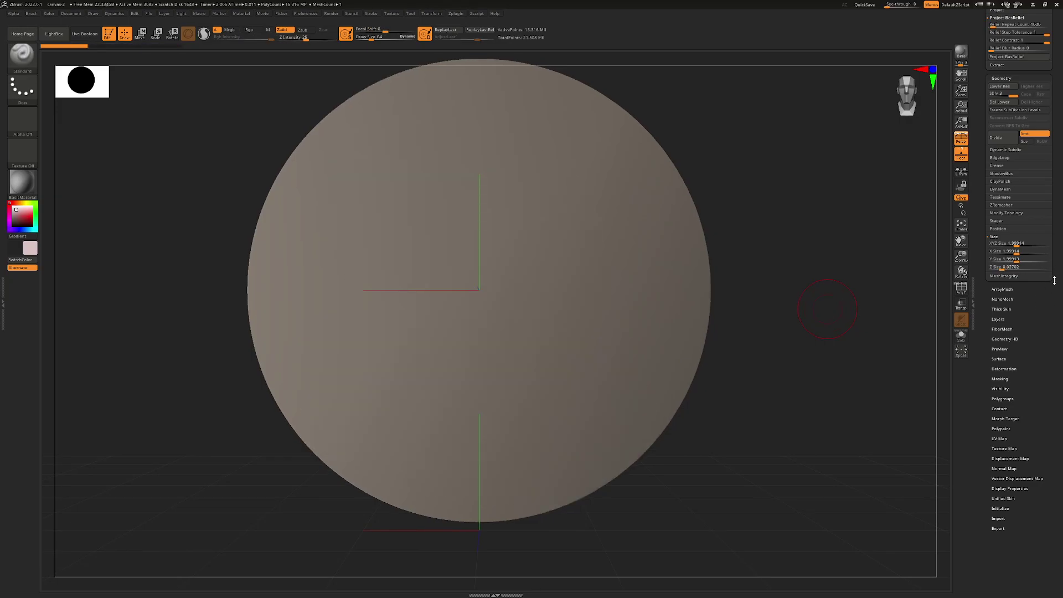
Step: Show the X-wing and TIE fighter in front of the disc and project them onto it as a bas-relief
{"action": "scroll", "coordinate": [1040, 282], "scroll_direction": "up", "scroll_amount": 8}
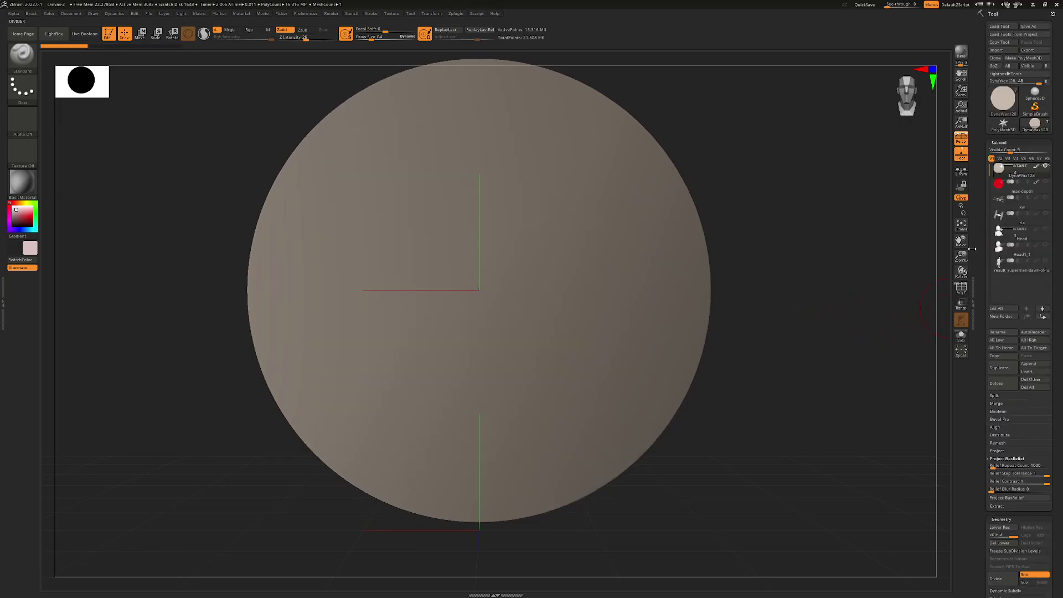
{"action": "left_click", "coordinate": [960, 224]}
{"action": "left_click_drag", "start_coordinate": [960, 256], "coordinate": [943, 266]}
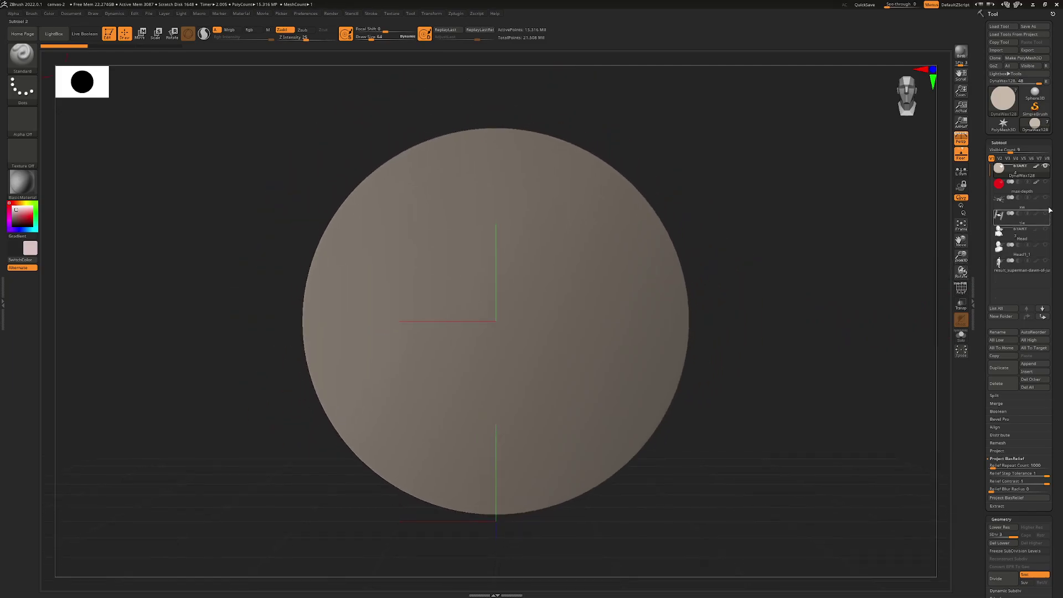
{"action": "left_click", "coordinate": [1045, 197]}
{"action": "left_click", "coordinate": [1045, 213]}
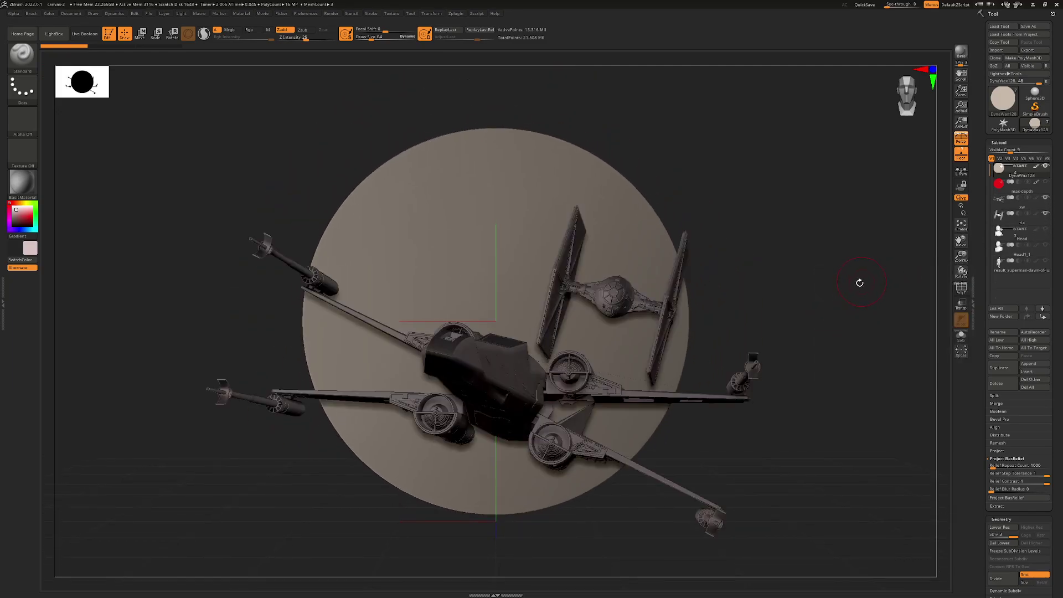
{"action": "left_click_drag", "start_coordinate": [838, 336], "coordinate": [918, 301]}
{"action": "left_click_drag", "start_coordinate": [960, 256], "coordinate": [747, 316]}
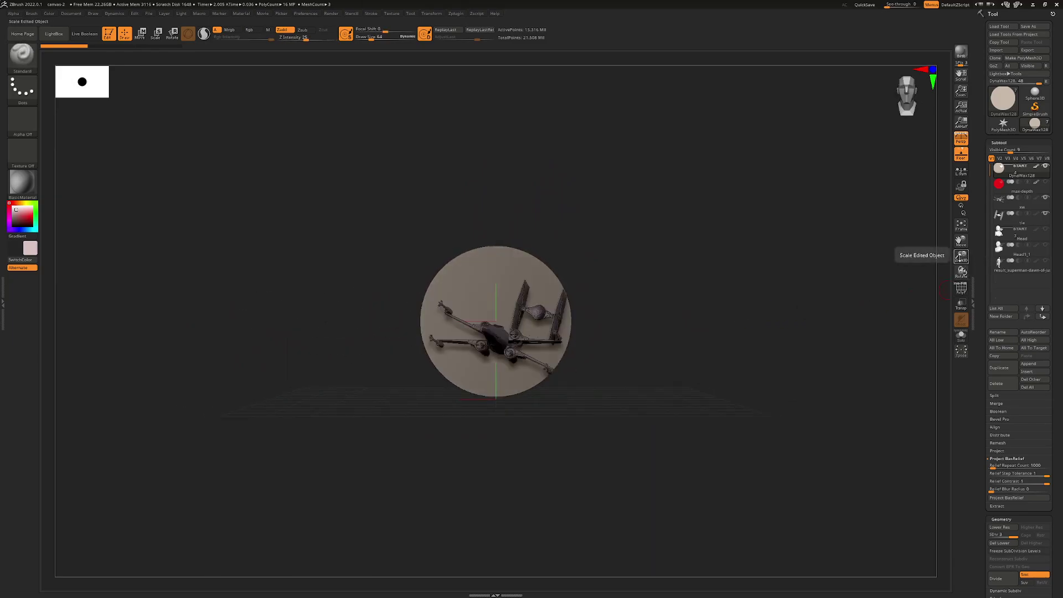
{"action": "left_click_drag", "start_coordinate": [960, 257], "coordinate": [1020, 247]}
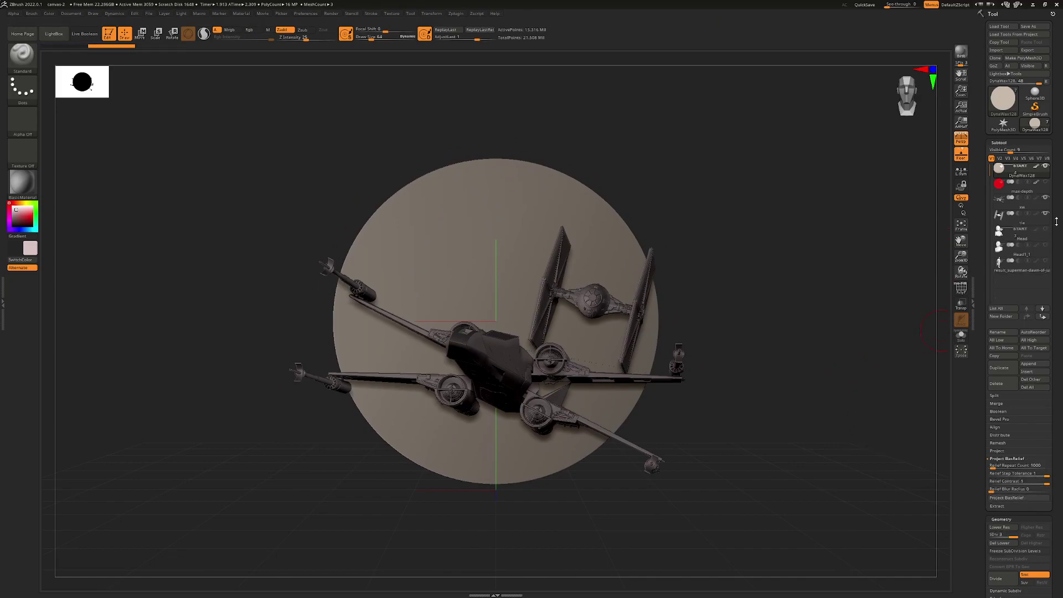
Step: Hide both spacecraft source models and inspect the relief from an angle
{"action": "left_click", "coordinate": [1045, 197]}
{"action": "left_click", "coordinate": [1045, 213]}
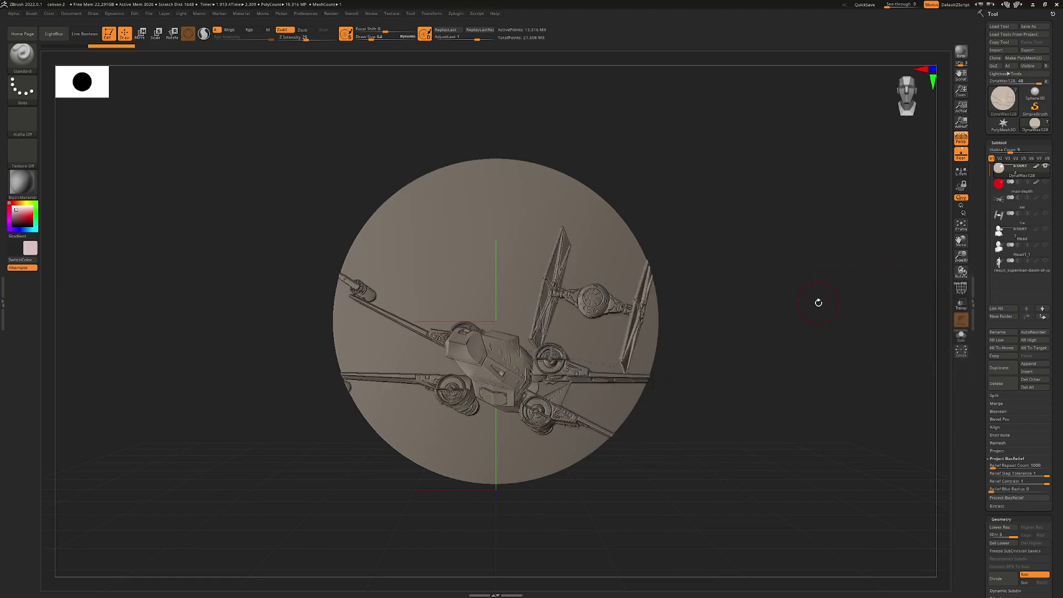
{"action": "left_click_drag", "start_coordinate": [819, 302], "coordinate": [868, 293]}
Step: Try to flatten the spacecraft relief by lowering the disc's Z Size, and view it from the front
{"action": "scroll", "coordinate": [1059, 411], "scroll_direction": "down", "scroll_amount": 5}
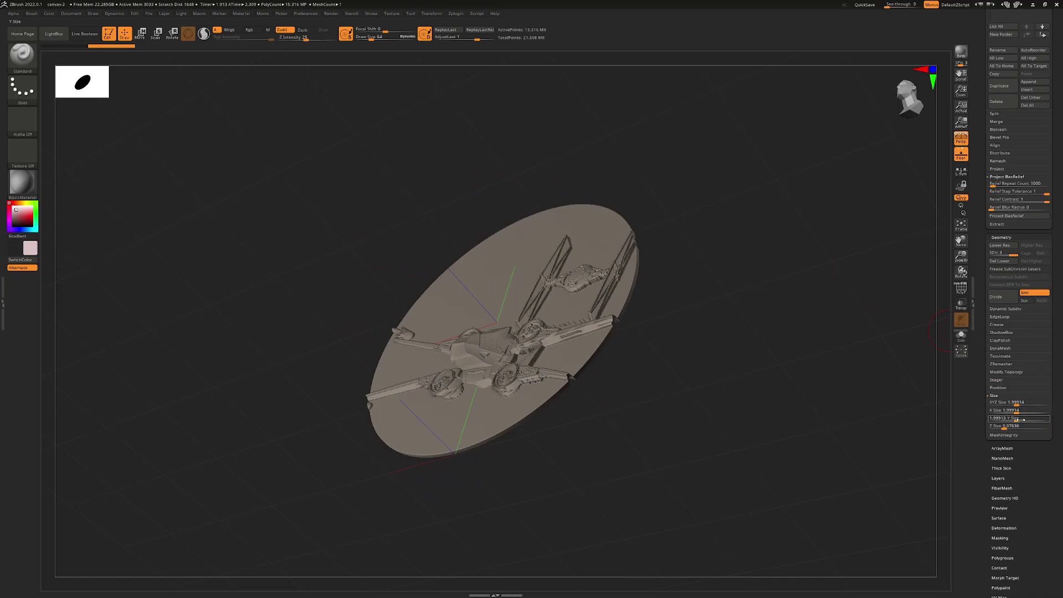
{"action": "left_click", "coordinate": [997, 426]}
{"action": "left_click_drag", "start_coordinate": [1000, 429], "coordinate": [1000, 429]}
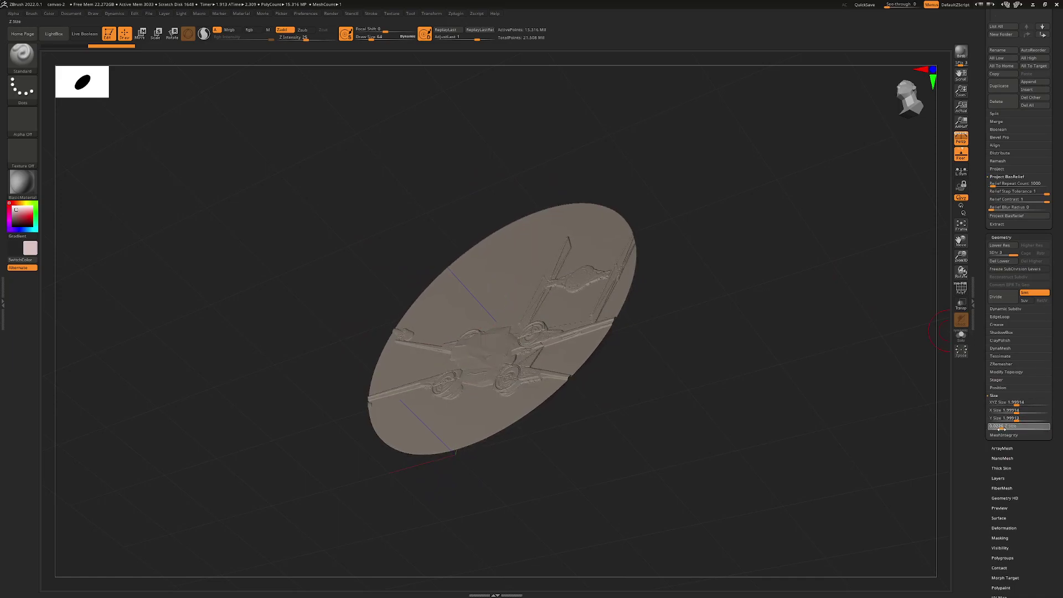
{"action": "left_click_drag", "start_coordinate": [1001, 429], "coordinate": [999, 429]}
{"action": "left_click_drag", "start_coordinate": [789, 320], "coordinate": [875, 367]}
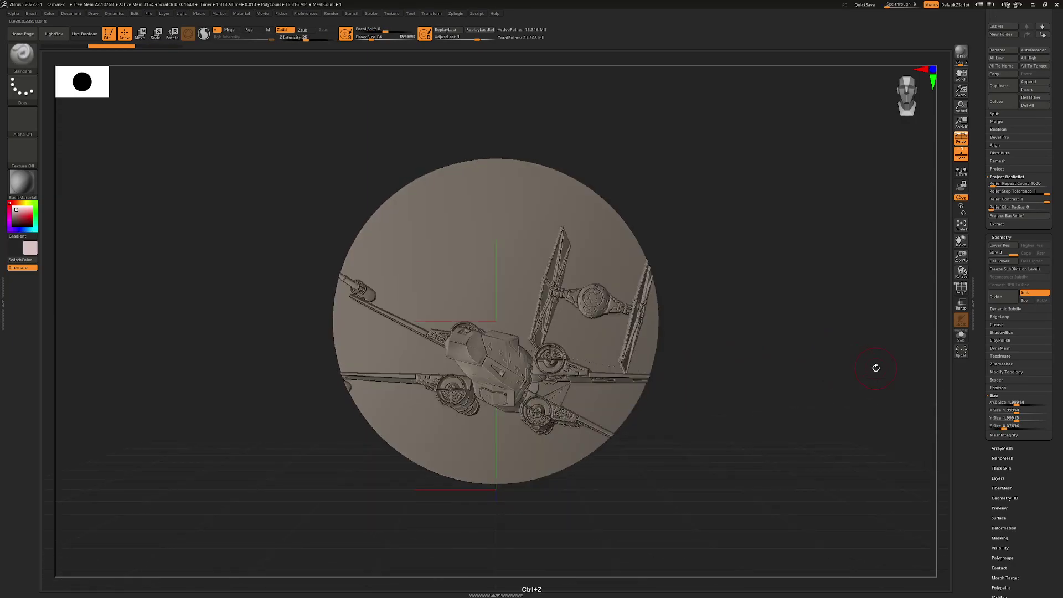
Step: Undo the Z Size change and the spacecraft relief projection to restore the plain disc
{"action": "key", "text": "ctrl+z"}
{"action": "mouse_move", "coordinate": [1055, 325]}
{"action": "left_mouse_down"}
{"action": "mouse_move", "coordinate": [1055, 337]}
{"action": "mouse_move", "coordinate": [1055, 322]}
{"action": "left_mouse_up"}
{"action": "left_click", "coordinate": [1013, 414]}
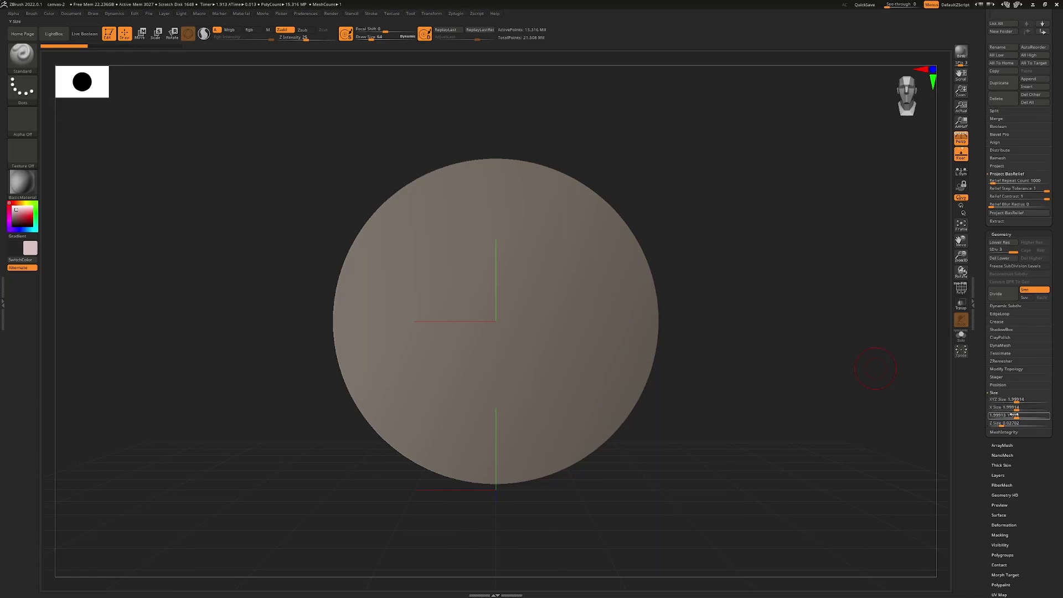
Step: Examine the Project BasRelief settings, especially Relief Repeat Count and Relief Contrast
{"action": "scroll", "coordinate": [1049, 409], "scroll_direction": "up", "scroll_amount": 5}
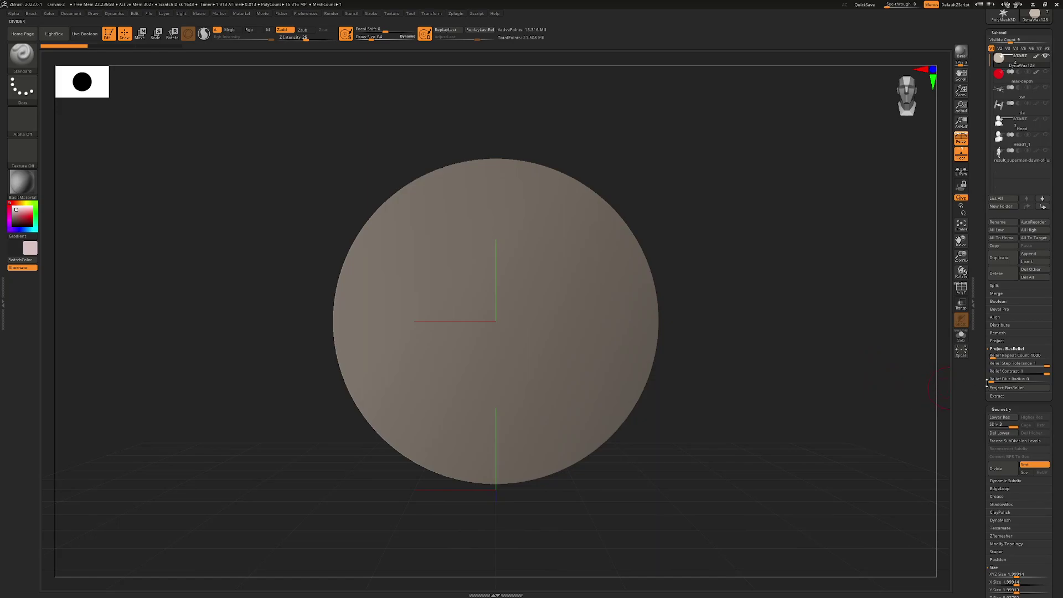
{"action": "left_click", "coordinate": [1020, 356]}
{"action": "left_click", "coordinate": [1031, 358]}
{"action": "left_click", "coordinate": [1016, 370]}
{"action": "left_click", "coordinate": [991, 370]}
{"action": "scroll", "coordinate": [1056, 293], "scroll_direction": "up", "scroll_amount": 4}
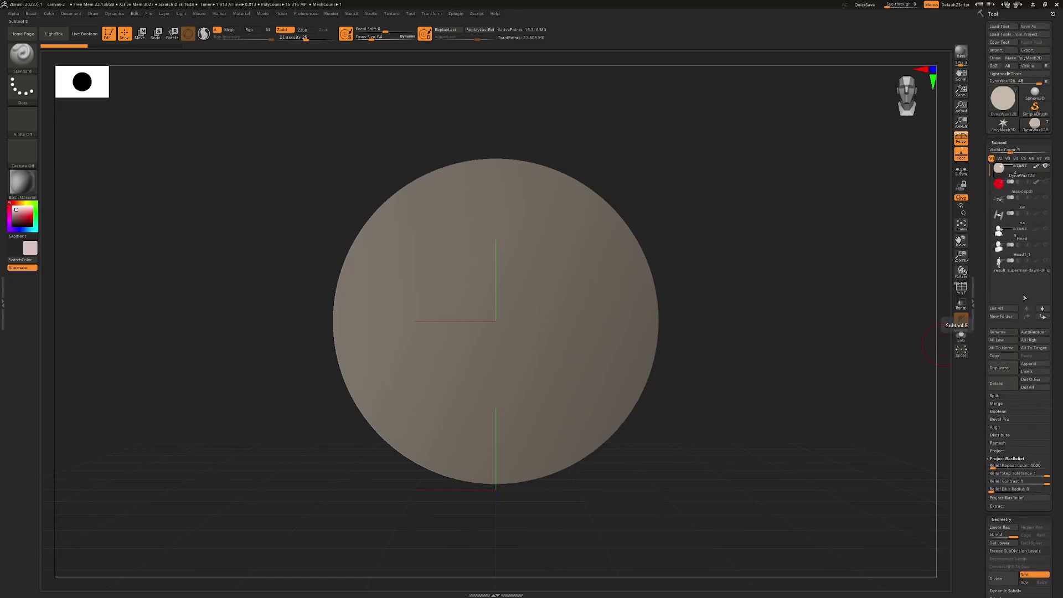
Step: Show the X-wing and TIE fighter, project them onto the plain disc as a bas-relief, and hide both source models
{"action": "left_click", "coordinate": [1045, 197]}
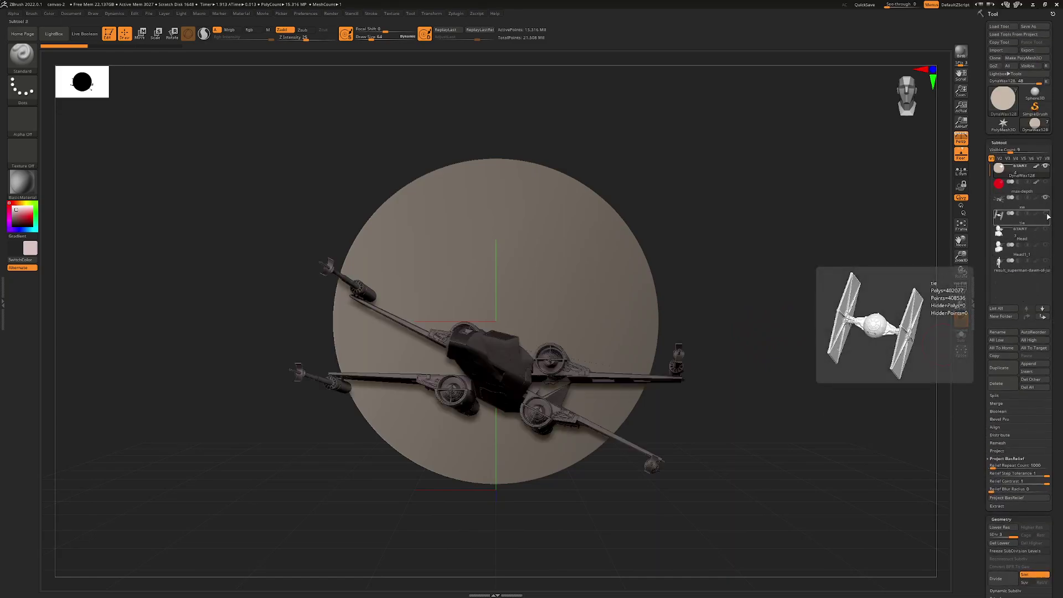
{"action": "left_click", "coordinate": [1046, 214]}
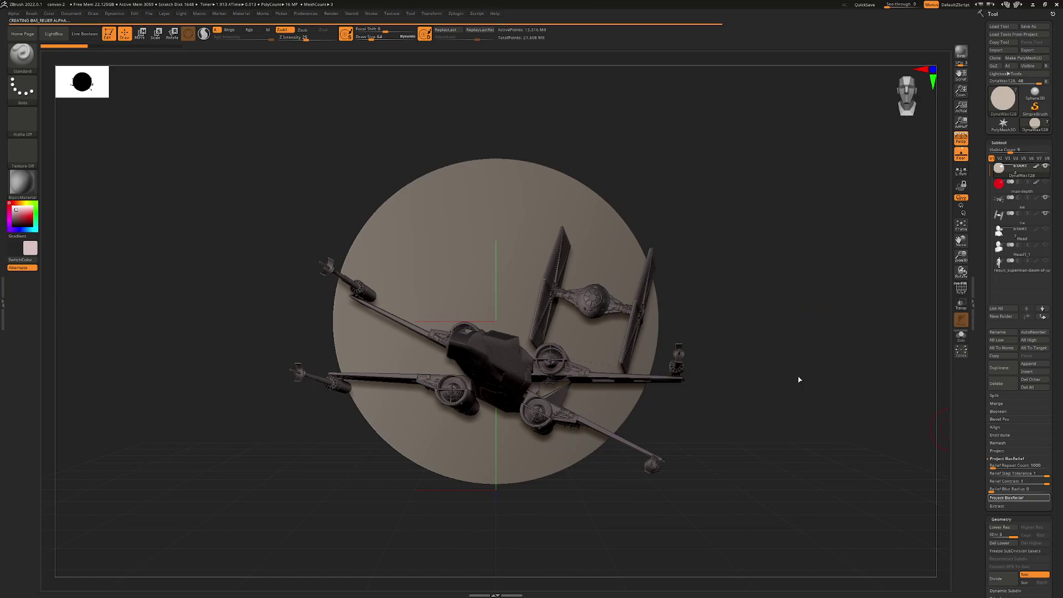
{"action": "left_click", "coordinate": [1045, 214]}
{"action": "left_click", "coordinate": [1045, 198]}
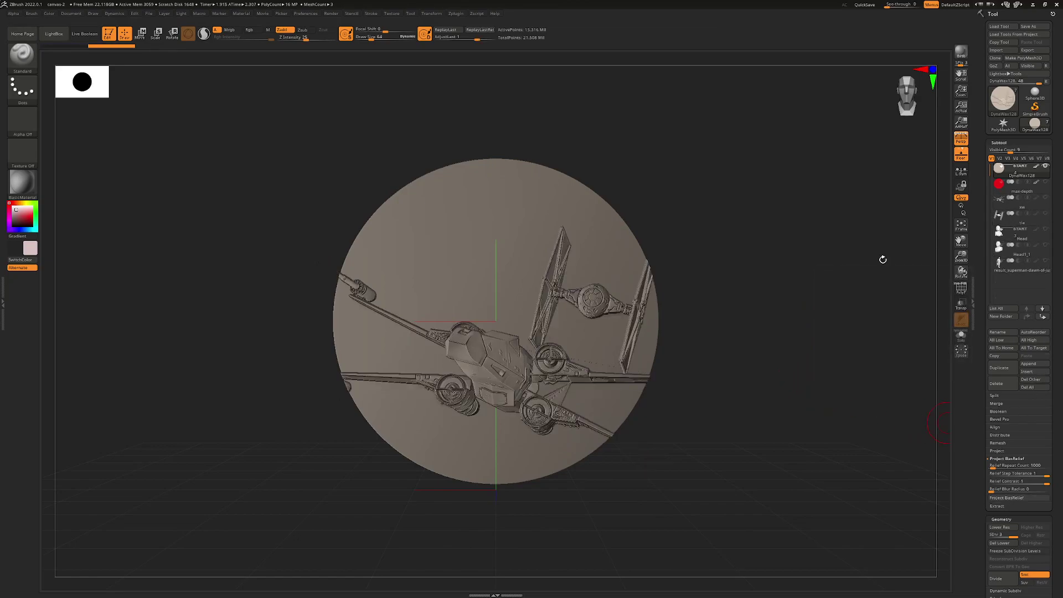
{"action": "mouse_move", "coordinate": [1046, 200]}
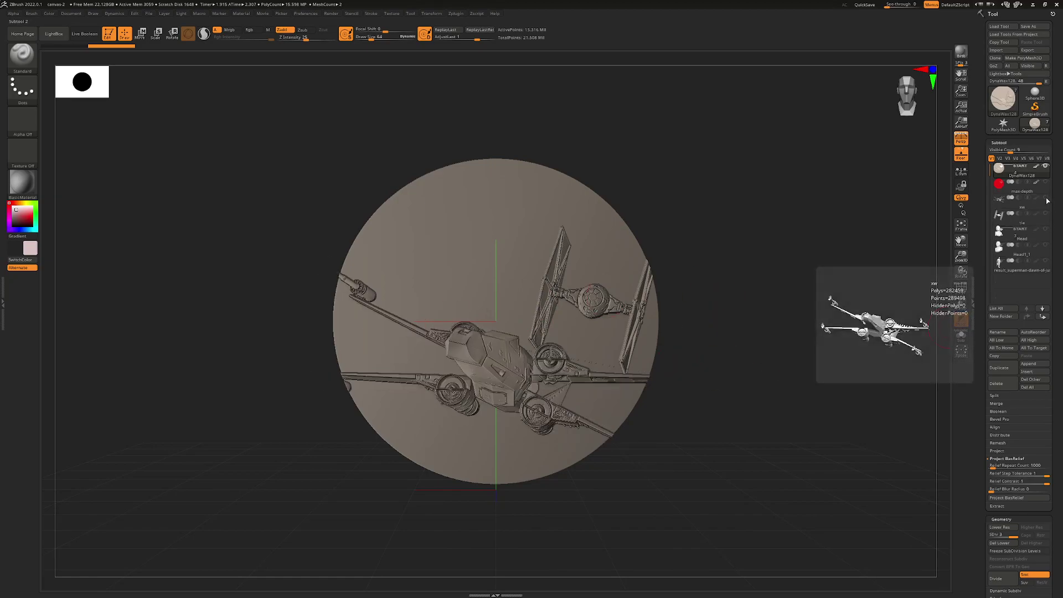
Step: Undo the spacecraft relief and project the X-wing and TIE fighter onto the disc again, viewed from slightly below
{"action": "key", "text": "ctrl+z"}
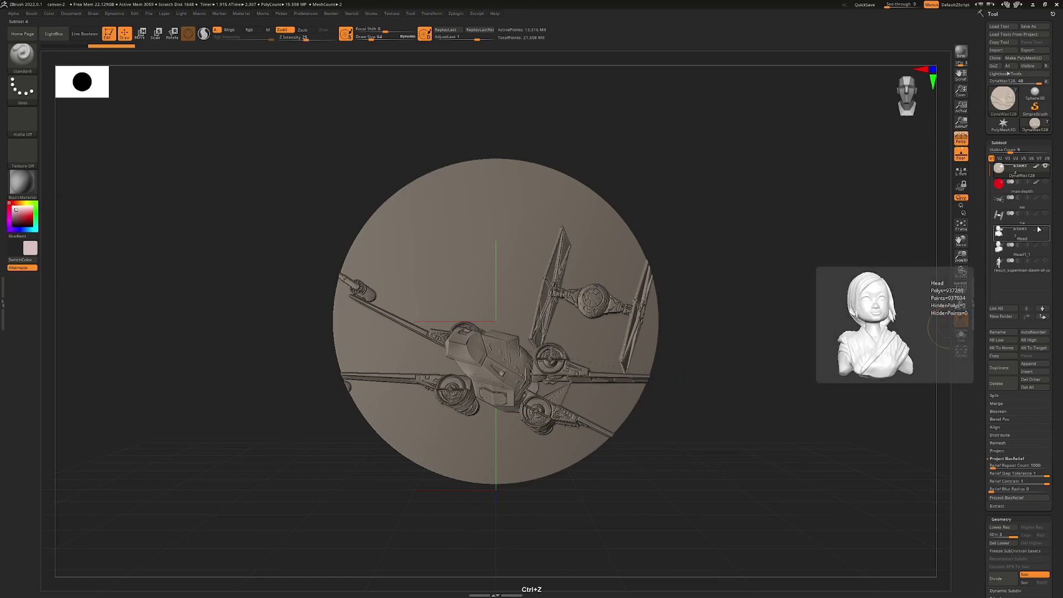
{"action": "left_click", "coordinate": [1045, 198]}
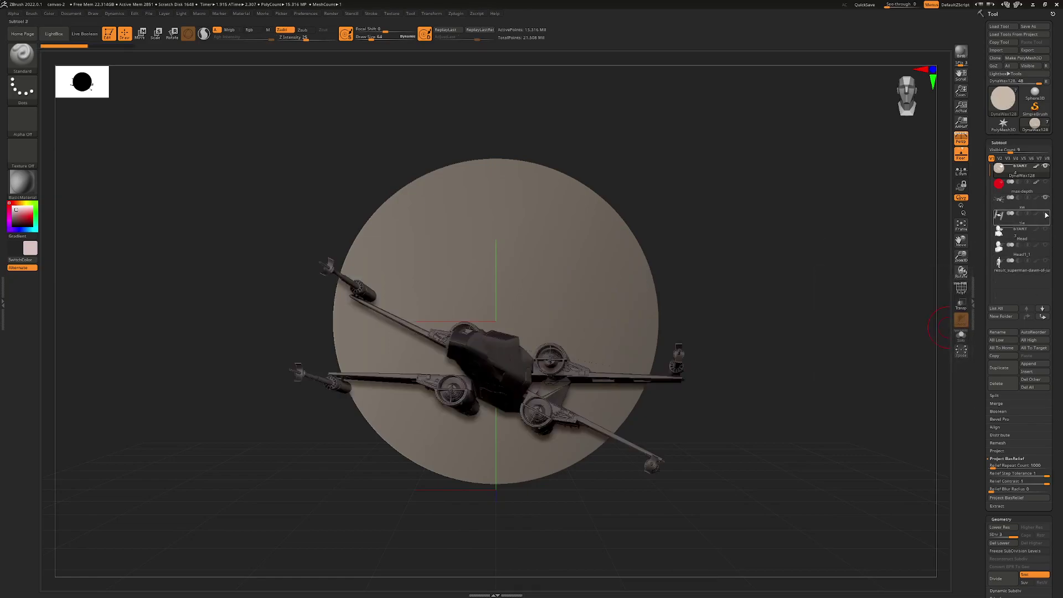
{"action": "left_click", "coordinate": [1046, 214]}
{"action": "mouse_move", "coordinate": [835, 309]}
{"action": "left_mouse_down"}
{"action": "mouse_move", "coordinate": [818, 304]}
{"action": "mouse_move", "coordinate": [826, 306]}
{"action": "left_mouse_up"}
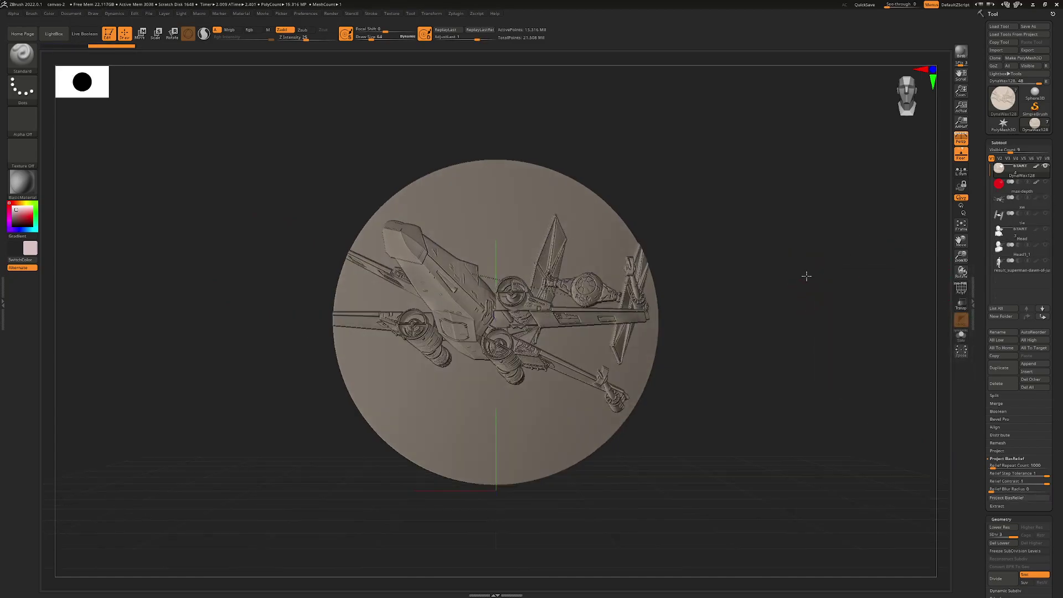
{"action": "left_click_drag", "start_coordinate": [806, 287], "coordinate": [787, 344]}
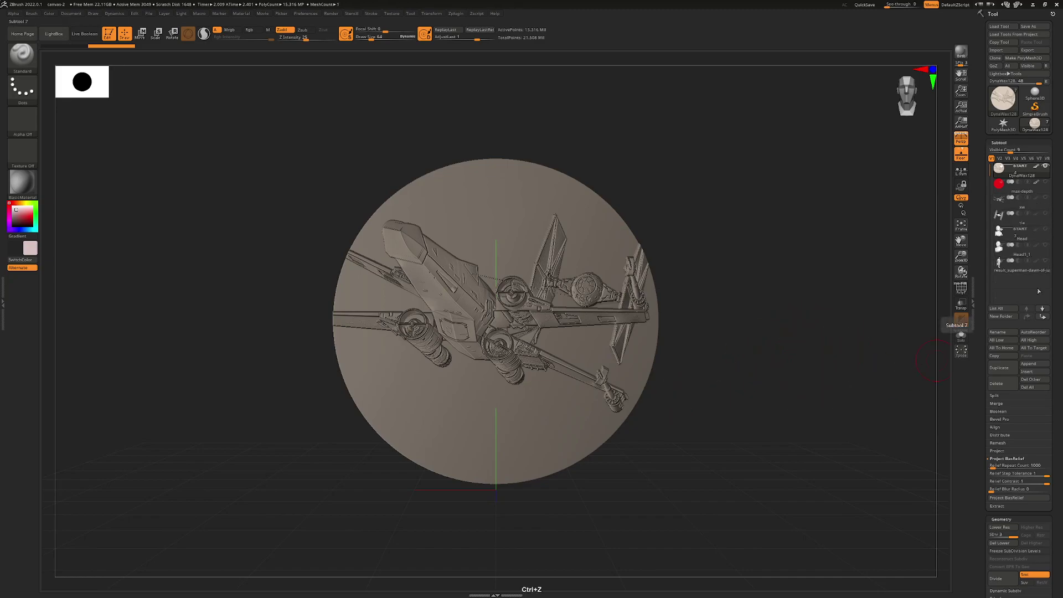
Step: Project the X-wing and TIE fighter onto the plain disc from a steeper low angle, and hide both source models
{"action": "left_click", "coordinate": [1045, 203]}
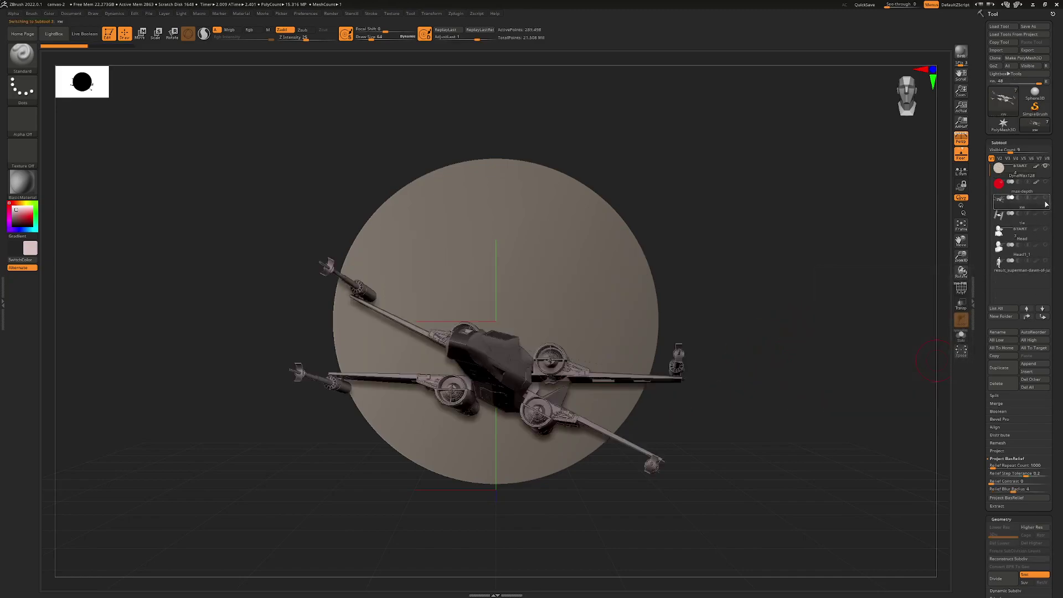
{"action": "left_click", "coordinate": [1045, 213]}
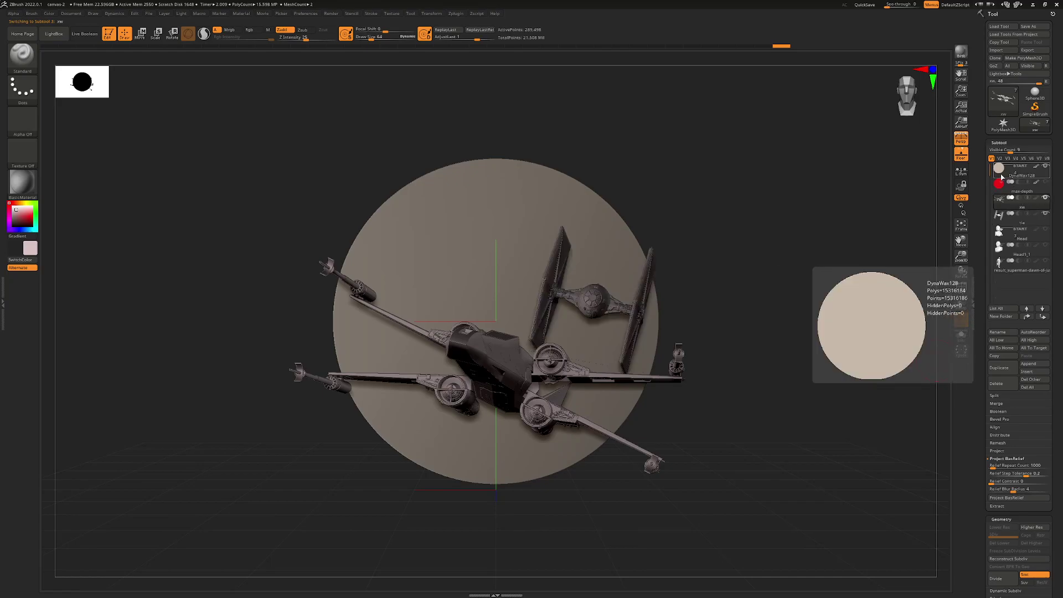
{"action": "left_click", "coordinate": [1001, 176]}
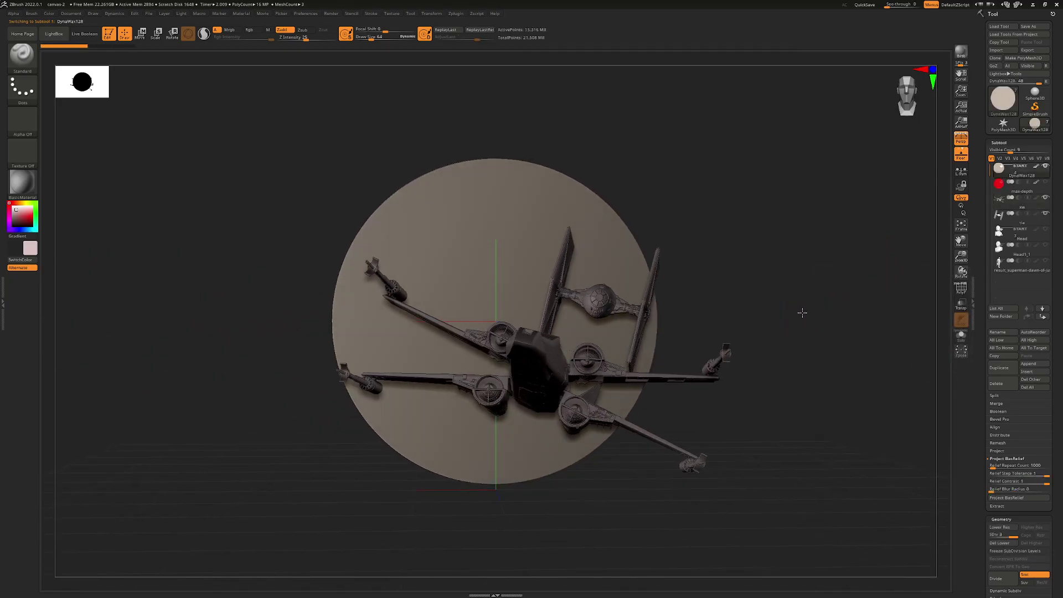
{"action": "left_click_drag", "start_coordinate": [802, 313], "coordinate": [800, 303]}
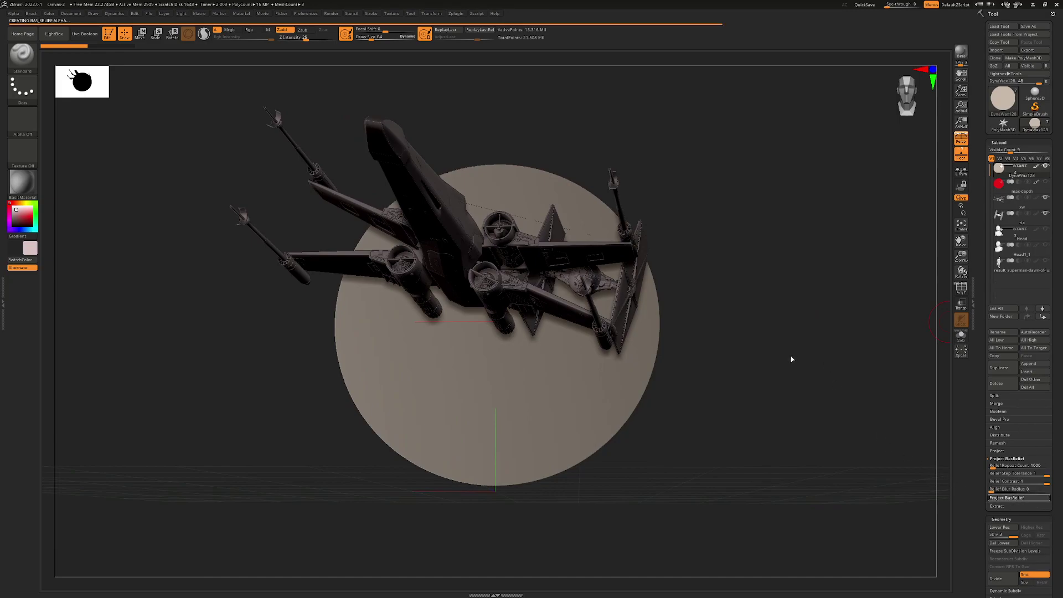
{"action": "left_click", "coordinate": [1045, 198]}
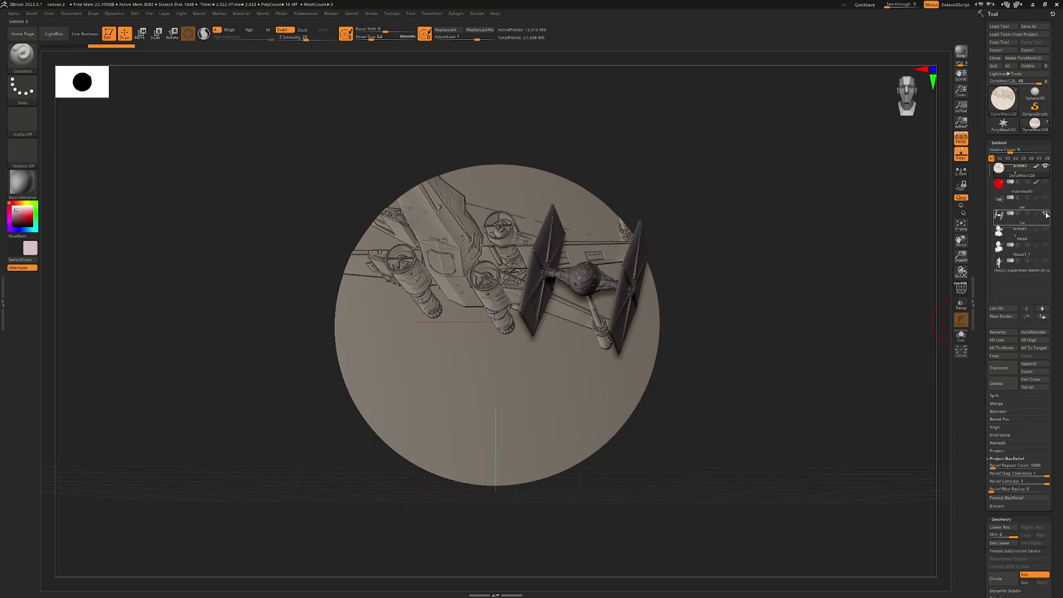
{"action": "left_click", "coordinate": [1044, 213]}
{"action": "mouse_move", "coordinate": [823, 301]}
{"action": "left_mouse_down"}
{"action": "mouse_move", "coordinate": [830, 331]}
{"action": "mouse_move", "coordinate": [795, 296]}
{"action": "mouse_move", "coordinate": [828, 240]}
{"action": "mouse_move", "coordinate": [828, 201]}
{"action": "mouse_move", "coordinate": [824, 290]}
{"action": "mouse_move", "coordinate": [798, 340]}
{"action": "mouse_move", "coordinate": [820, 299]}
{"action": "mouse_move", "coordinate": [828, 303]}
{"action": "mouse_move", "coordinate": [824, 292]}
{"action": "left_mouse_up"}
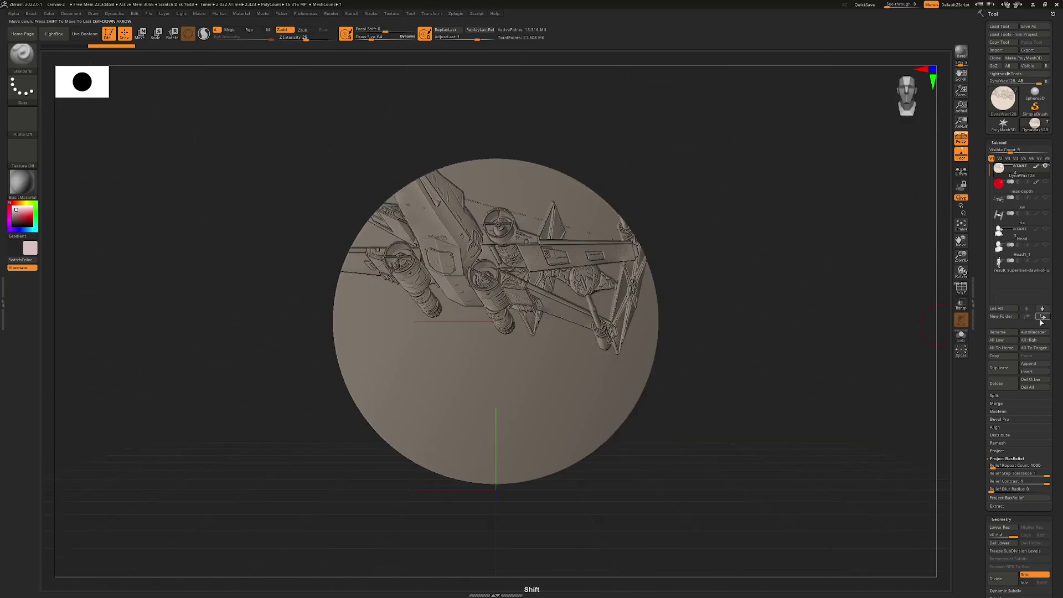
Step: Replace the spacecraft relief with a bas-relief of the two busts seen from below, view it, and undo it
{"action": "key", "text": "ctrl+z"}
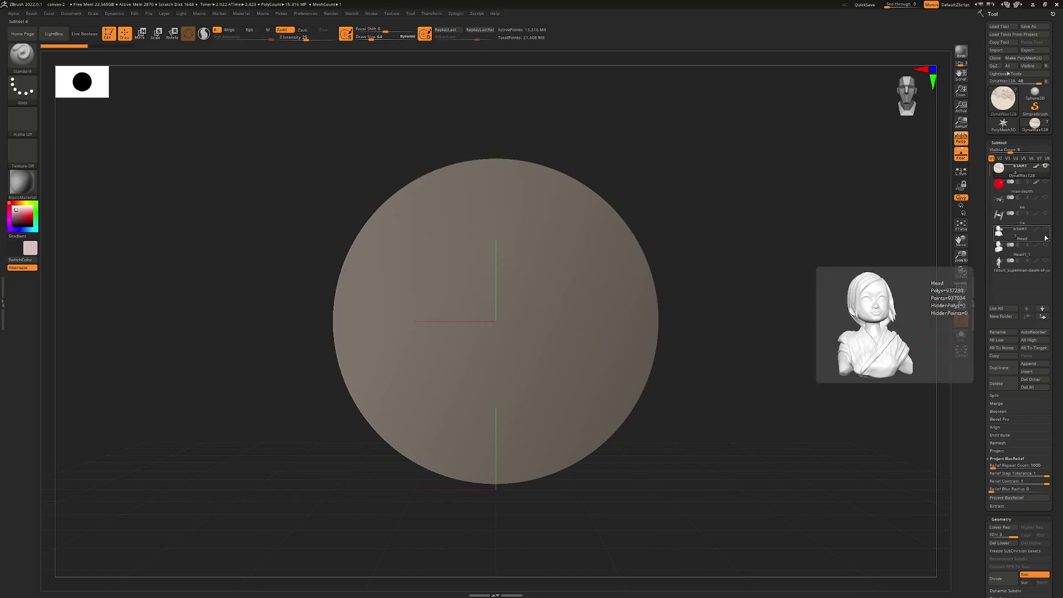
{"action": "left_click", "coordinate": [1044, 229]}
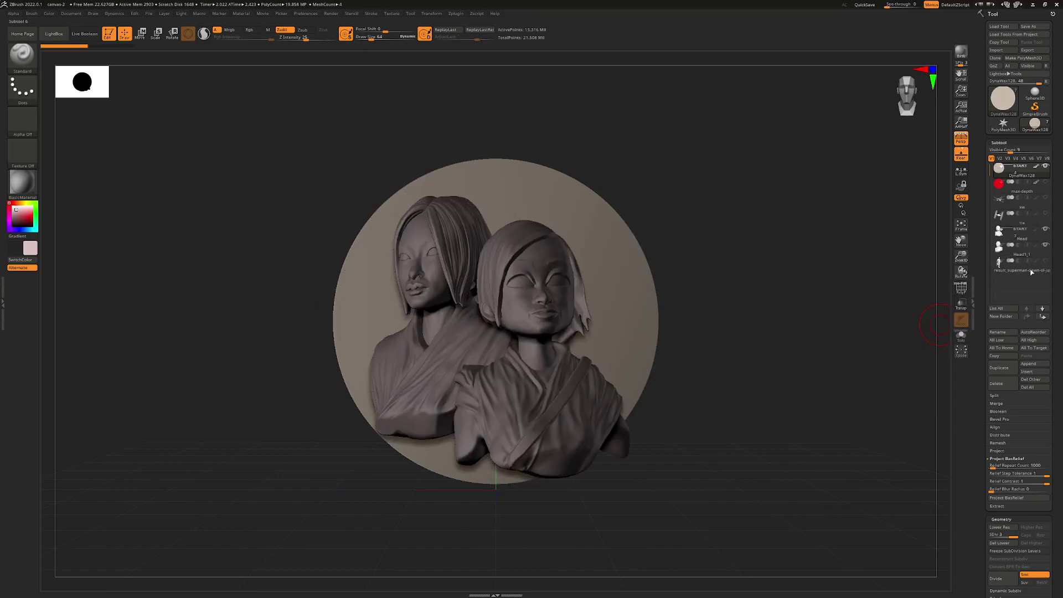
{"action": "mouse_move", "coordinate": [791, 308]}
{"action": "left_mouse_down"}
{"action": "mouse_move", "coordinate": [789, 323]}
{"action": "mouse_move", "coordinate": [807, 313]}
{"action": "mouse_move", "coordinate": [798, 292]}
{"action": "left_mouse_up"}
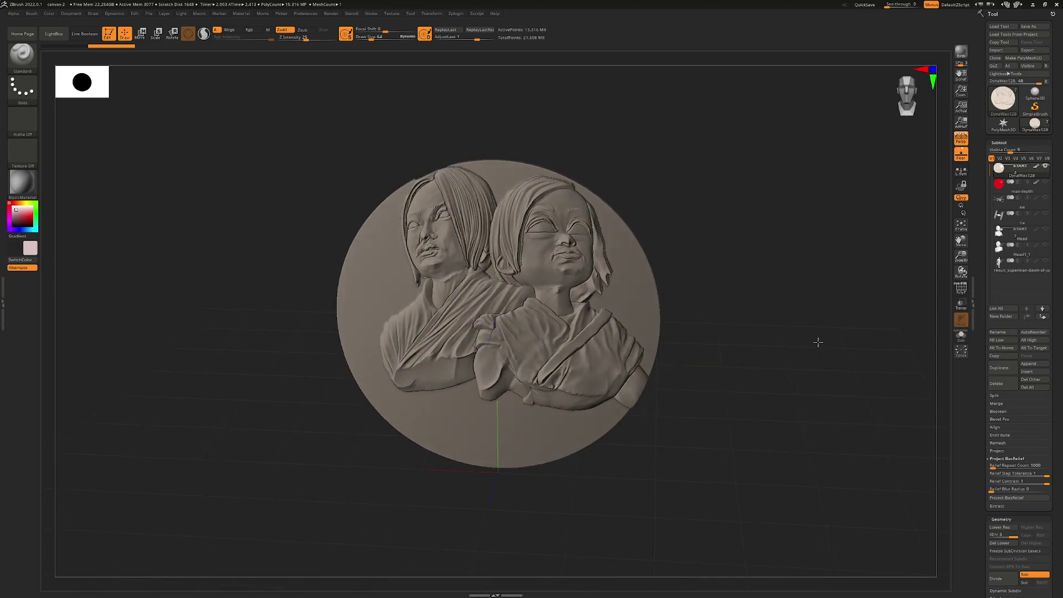
{"action": "mouse_move", "coordinate": [807, 325]}
{"action": "left_mouse_down"}
{"action": "mouse_move", "coordinate": [820, 334]}
{"action": "mouse_move", "coordinate": [810, 311]}
{"action": "mouse_move", "coordinate": [785, 339]}
{"action": "mouse_move", "coordinate": [804, 329]}
{"action": "mouse_move", "coordinate": [799, 347]}
{"action": "mouse_move", "coordinate": [797, 332]}
{"action": "mouse_move", "coordinate": [776, 349]}
{"action": "mouse_move", "coordinate": [790, 351]}
{"action": "mouse_move", "coordinate": [754, 373]}
{"action": "mouse_move", "coordinate": [794, 326]}
{"action": "left_mouse_up"}
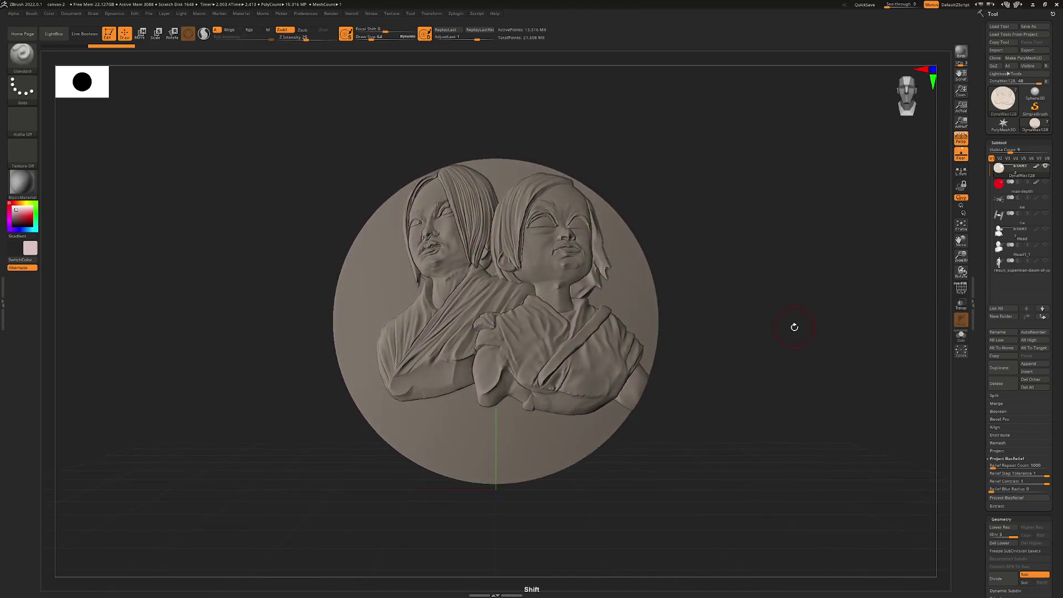
{"action": "key", "text": "ctrl+z"}
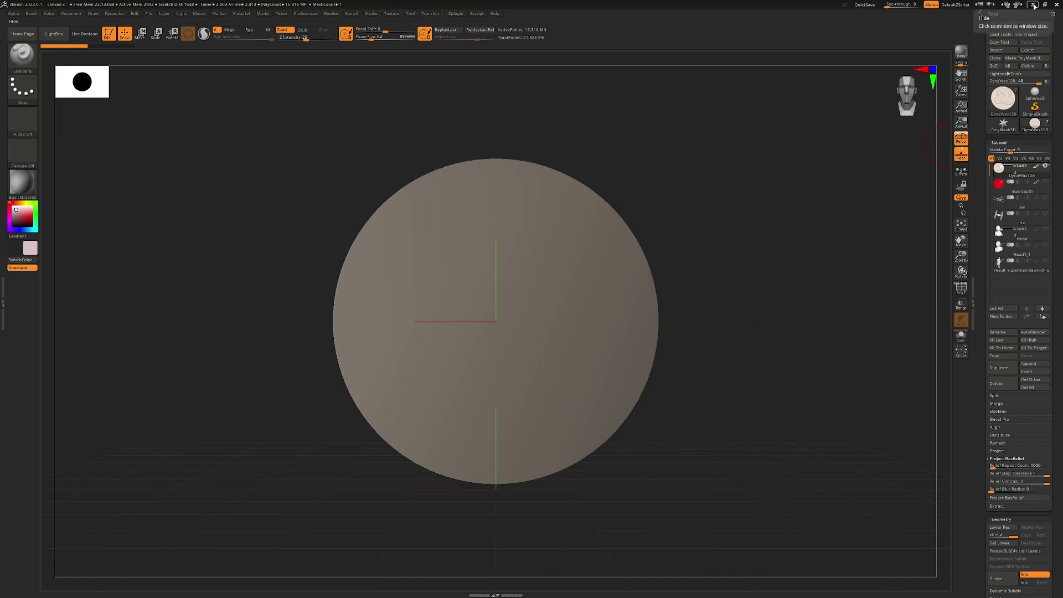
Step: Switch to the PIFuHD Demo notebook in the browser, look through its sections and code, and return to ZBrush
{"action": "left_click", "coordinate": [1032, 5]}
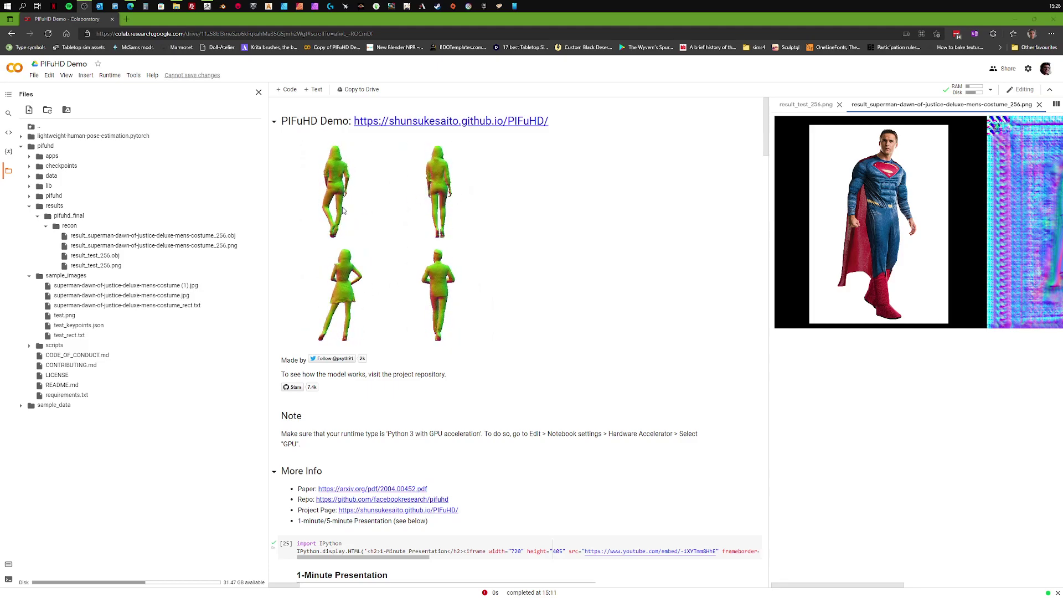
{"action": "scroll", "coordinate": [439, 250], "scroll_direction": "down", "scroll_amount": 15}
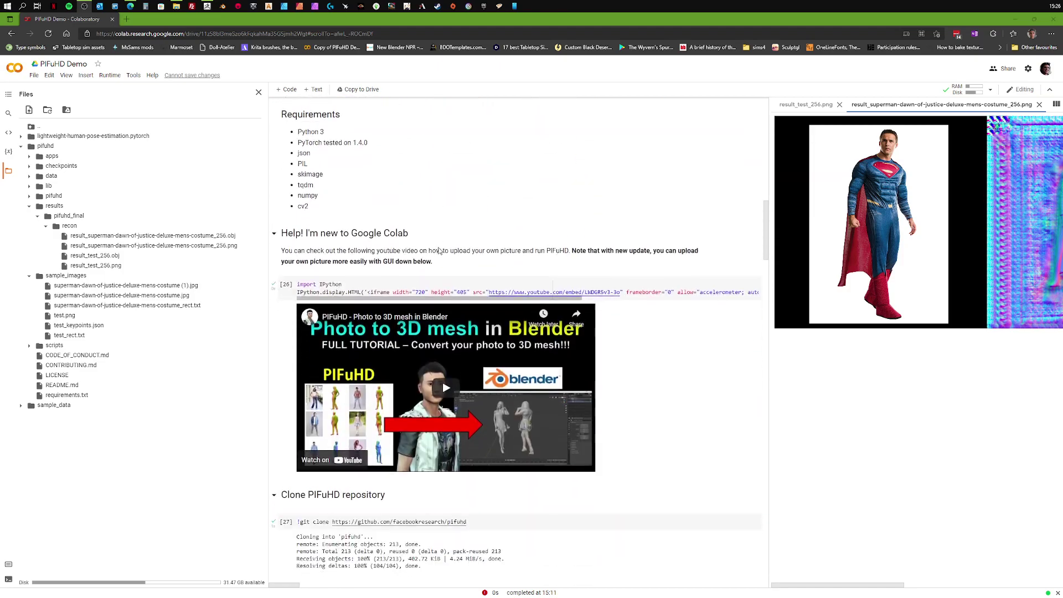
{"action": "scroll", "coordinate": [439, 250], "scroll_direction": "down", "scroll_amount": 16}
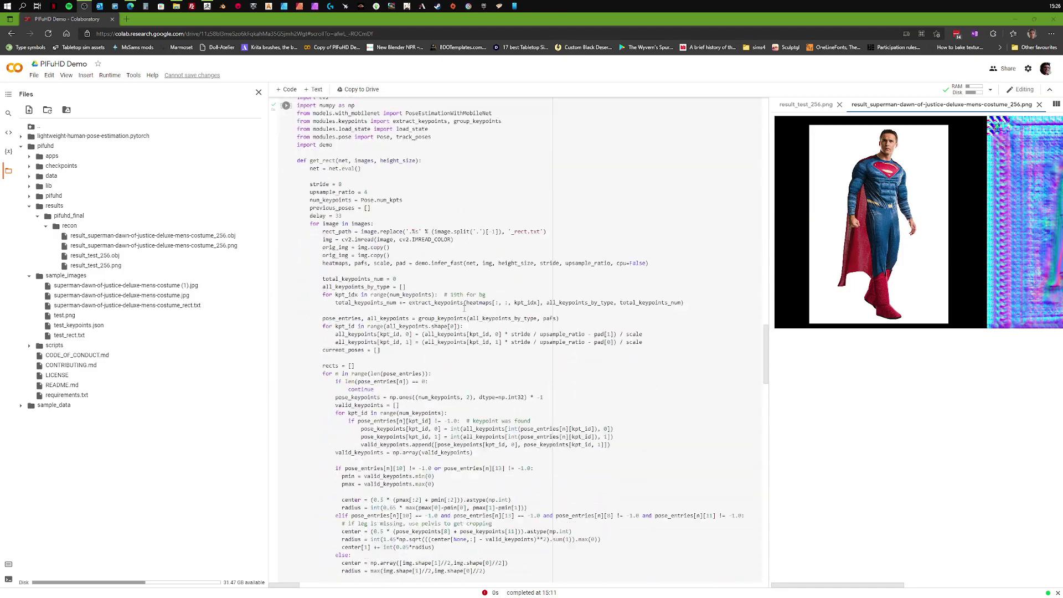
{"action": "scroll", "coordinate": [464, 308], "scroll_direction": "down", "scroll_amount": 5}
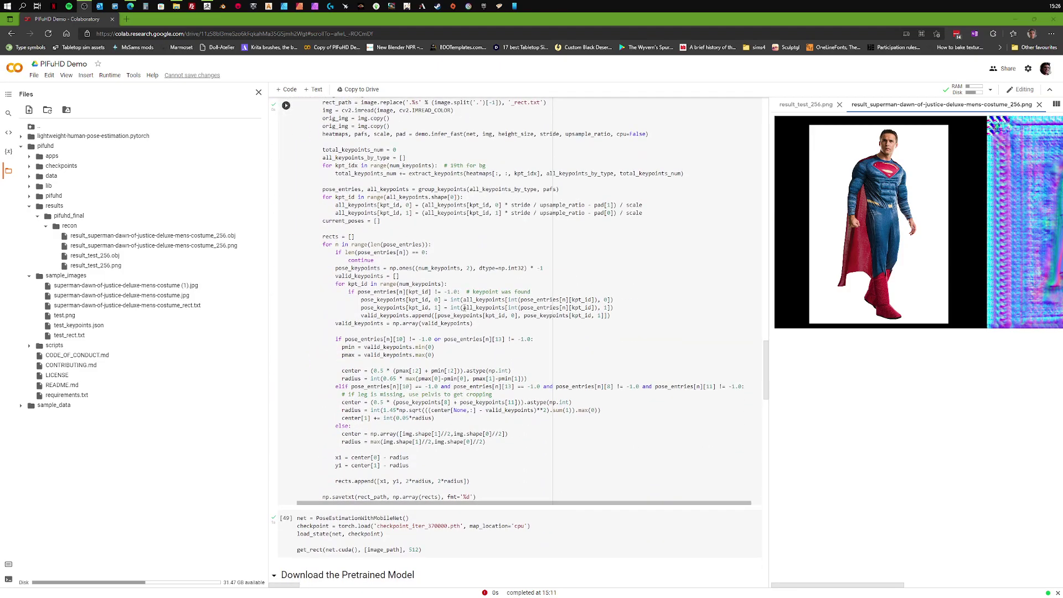
{"action": "left_click", "coordinate": [206, 6]}
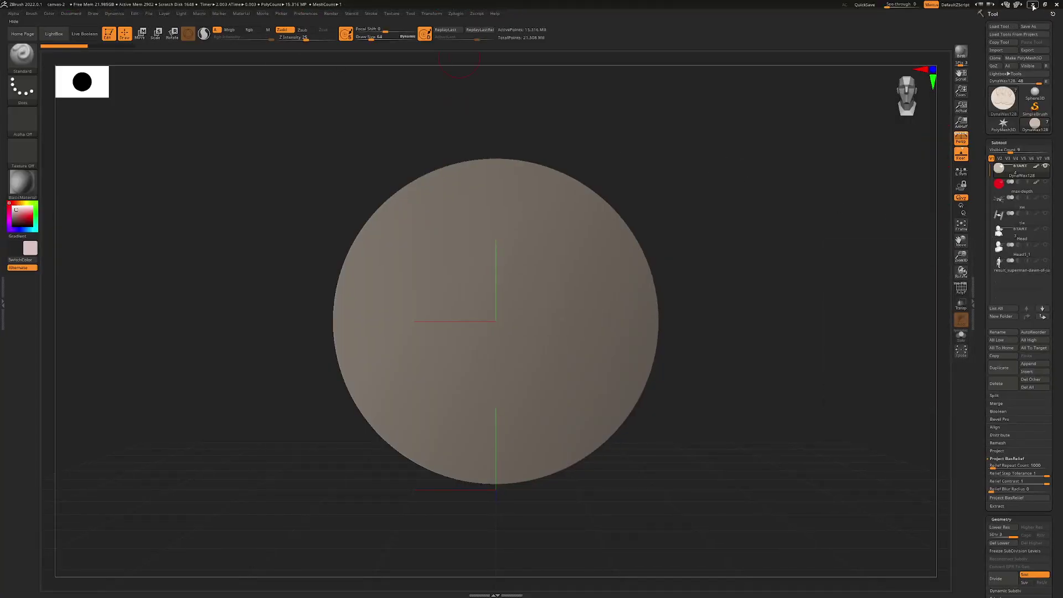
{"action": "left_click", "coordinate": [1032, 5]}
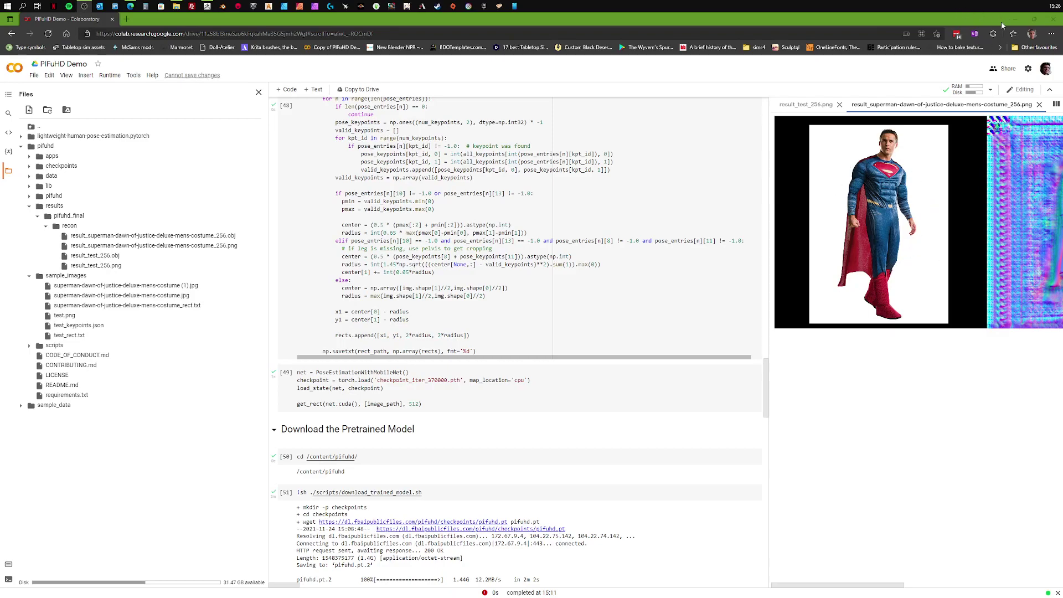
{"action": "left_click", "coordinate": [208, 9]}
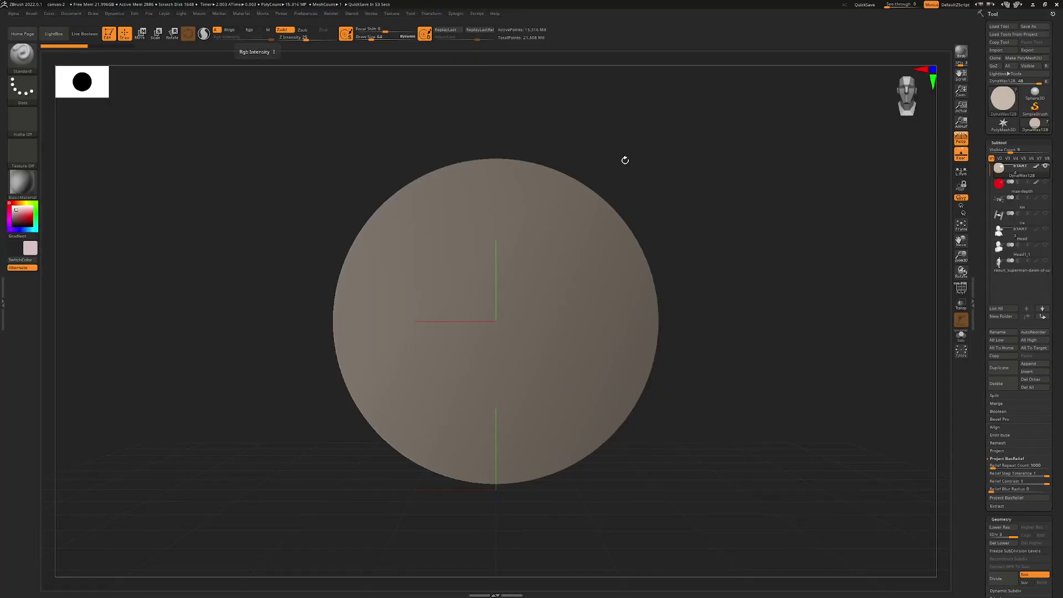
Step: Show the Superman figure, project it onto the plain disc as a bas-relief, and view the relief with the source model hidden
{"action": "left_click", "coordinate": [1046, 262]}
{"action": "mouse_move", "coordinate": [770, 209]}
{"action": "left_mouse_down"}
{"action": "mouse_move", "coordinate": [740, 208]}
{"action": "mouse_move", "coordinate": [768, 207]}
{"action": "left_mouse_up"}
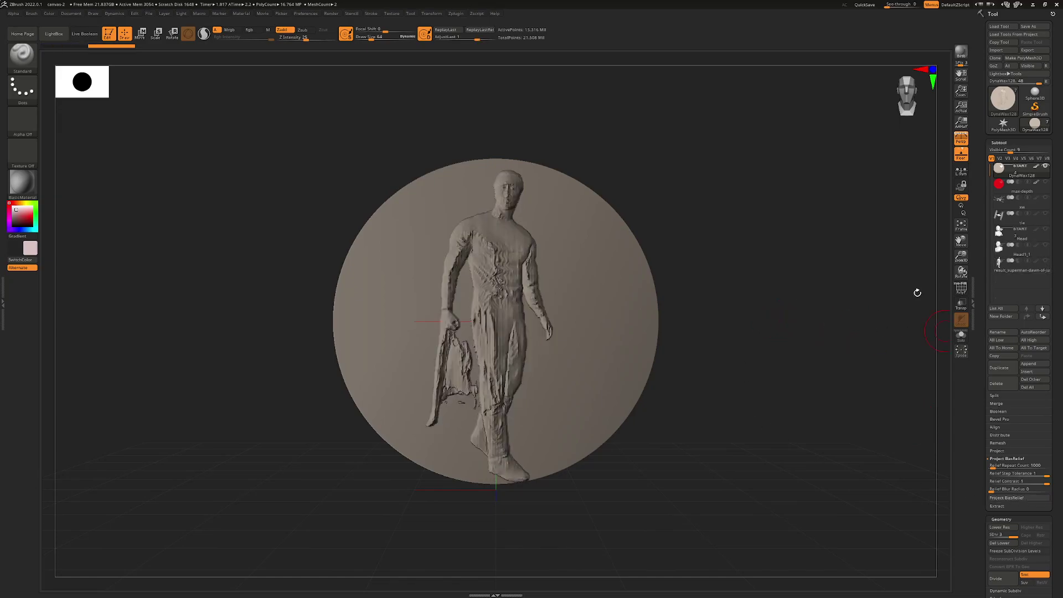
{"action": "left_click_drag", "start_coordinate": [916, 291], "coordinate": [953, 386]}
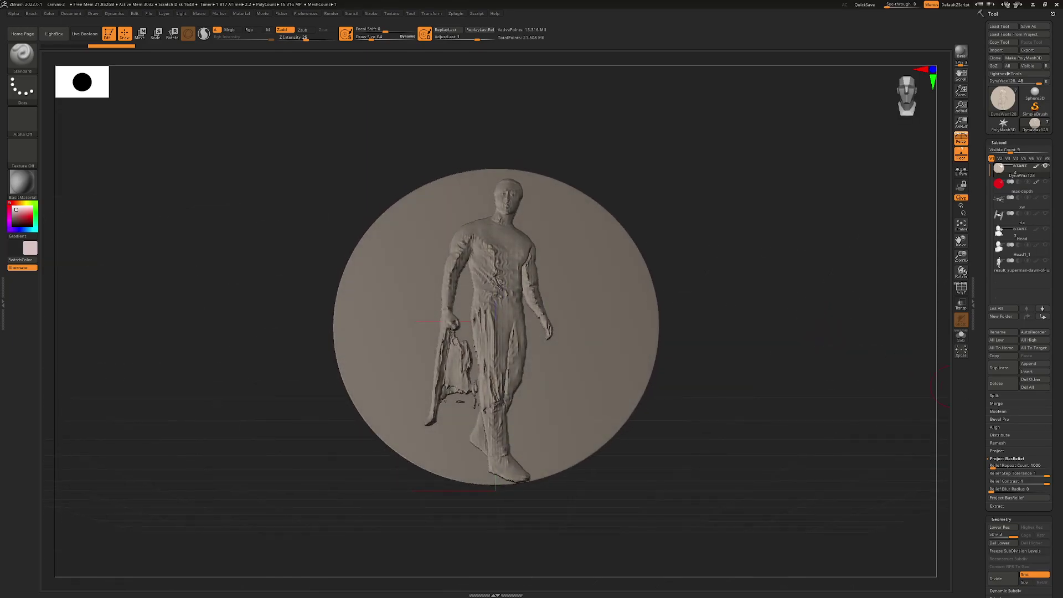
Step: Try flattening the Superman relief by lowering the disc's Z Size, and undo both the size change and the projection
{"action": "left_click_drag", "start_coordinate": [1058, 441], "coordinate": [1058, 273]}
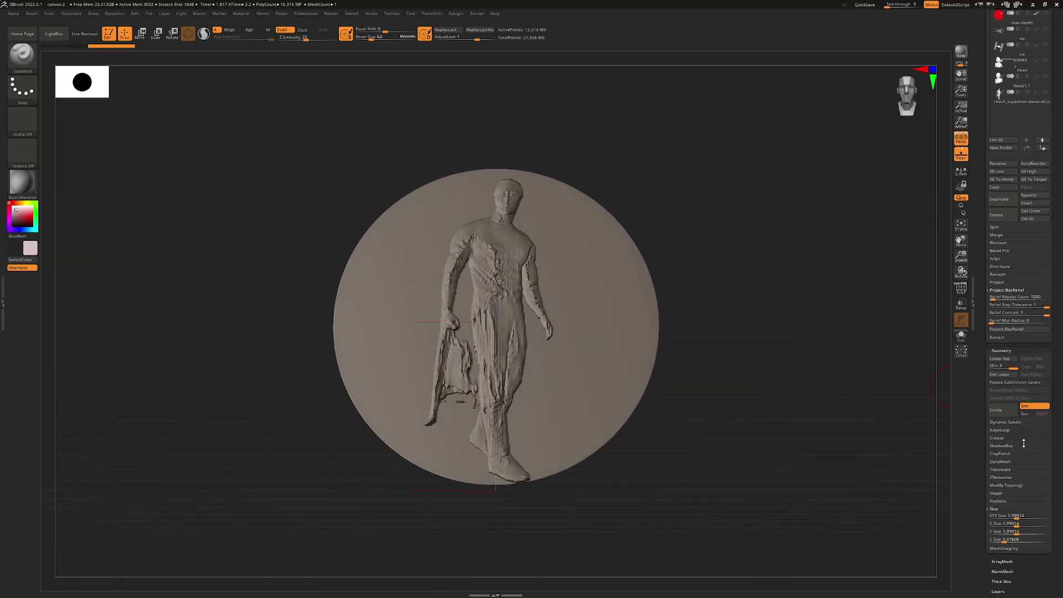
{"action": "left_click_drag", "start_coordinate": [1003, 540], "coordinate": [1000, 541]}
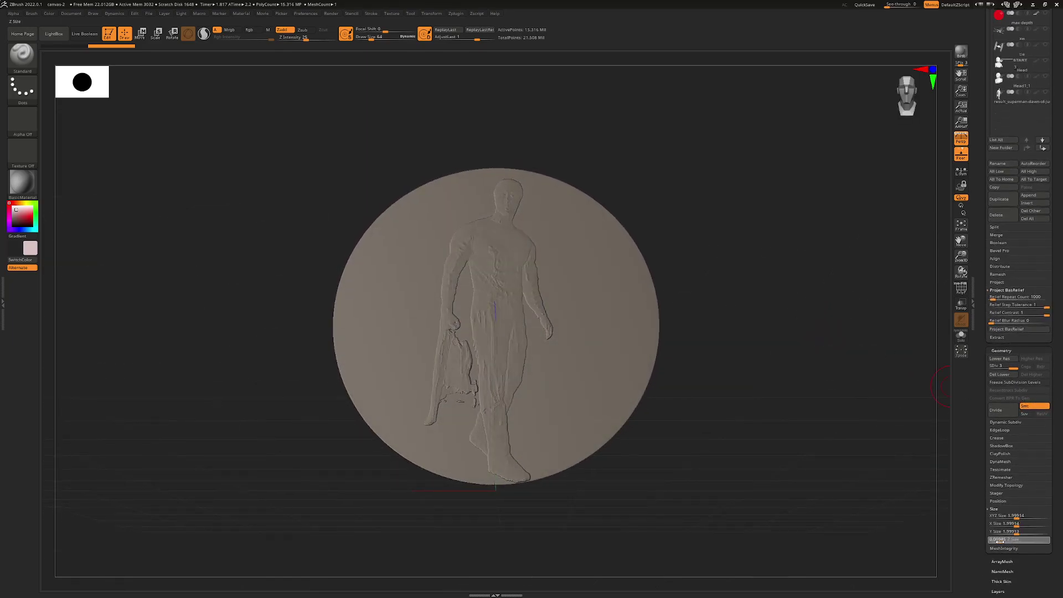
{"action": "mouse_move", "coordinate": [809, 328]}
{"action": "left_mouse_down"}
{"action": "mouse_move", "coordinate": [805, 346]}
{"action": "mouse_move", "coordinate": [828, 327]}
{"action": "left_mouse_up"}
{"action": "key", "text": "ctrl+z"}
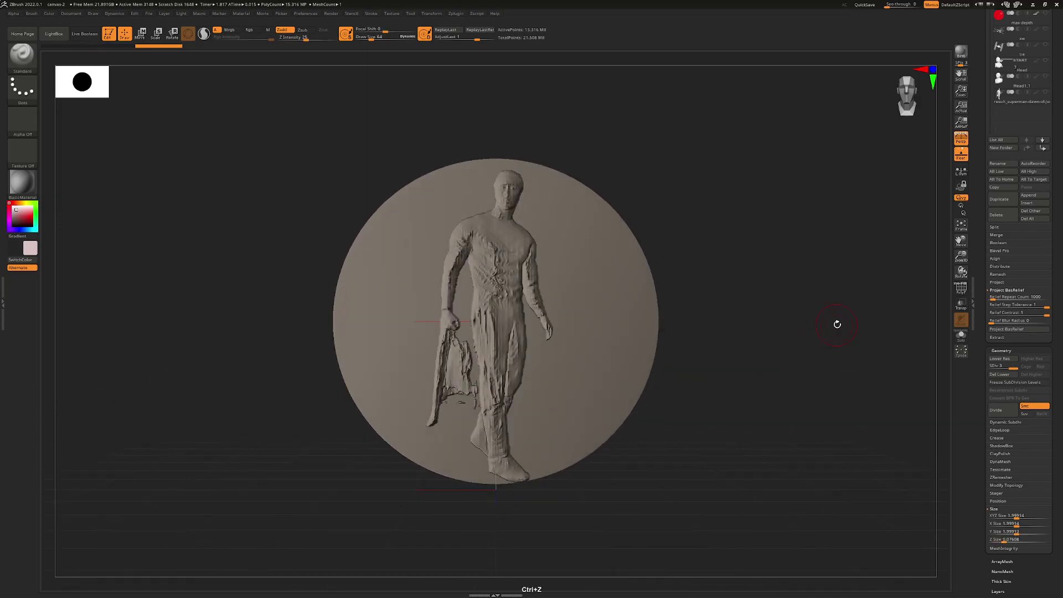
{"action": "key", "text": "ctrl+z"}
Step: Project the X-wing and TIE fighter onto the plain disc from a side angle as a bas-relief, and hide the source models
{"action": "scroll", "coordinate": [1017, 278], "scroll_direction": "up", "scroll_amount": 5}
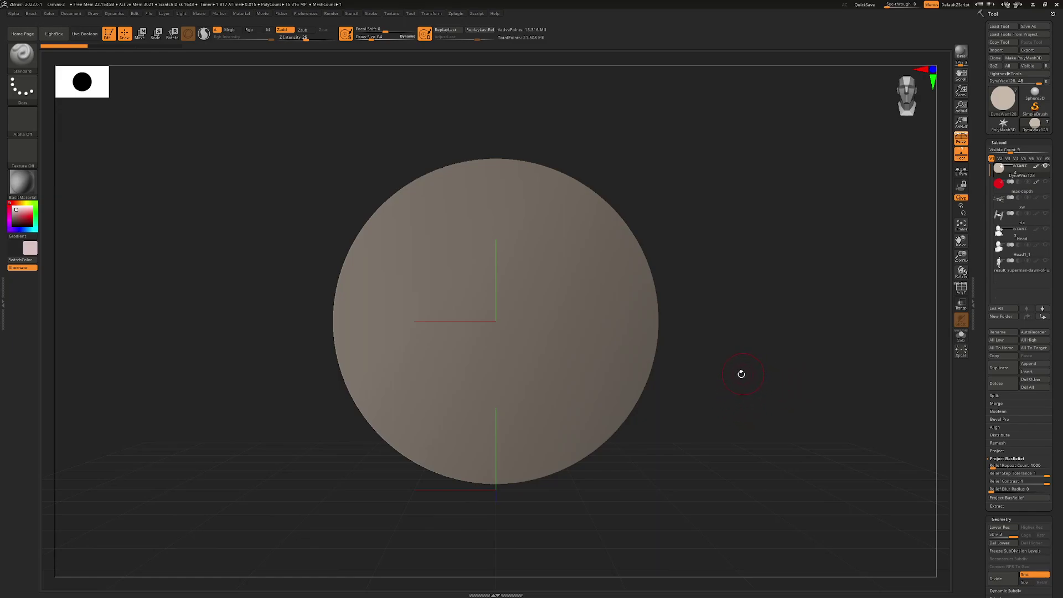
{"action": "left_click", "coordinate": [1045, 199]}
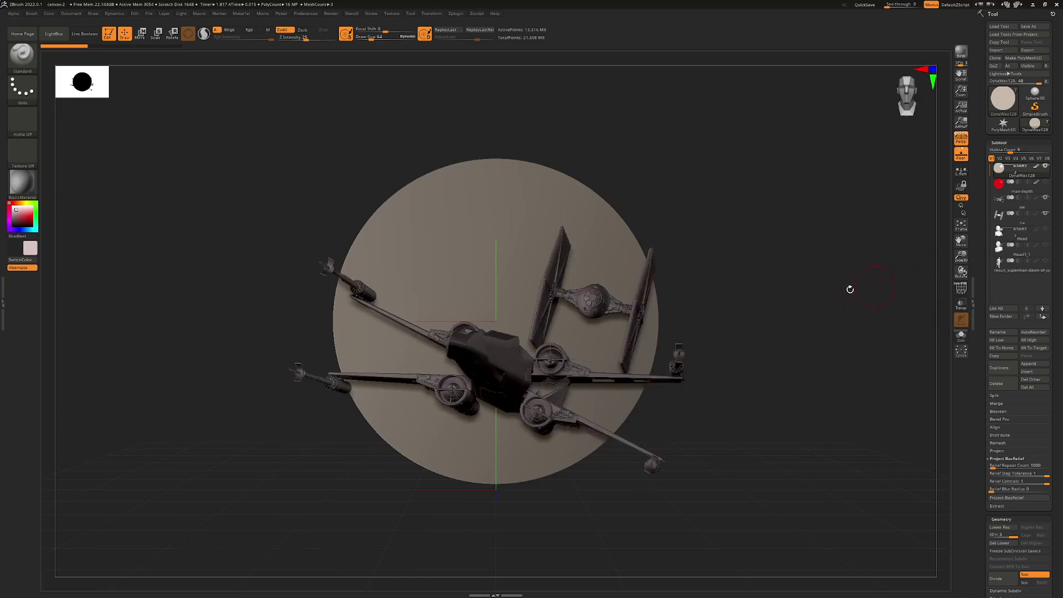
{"action": "left_click_drag", "start_coordinate": [847, 291], "coordinate": [930, 374]}
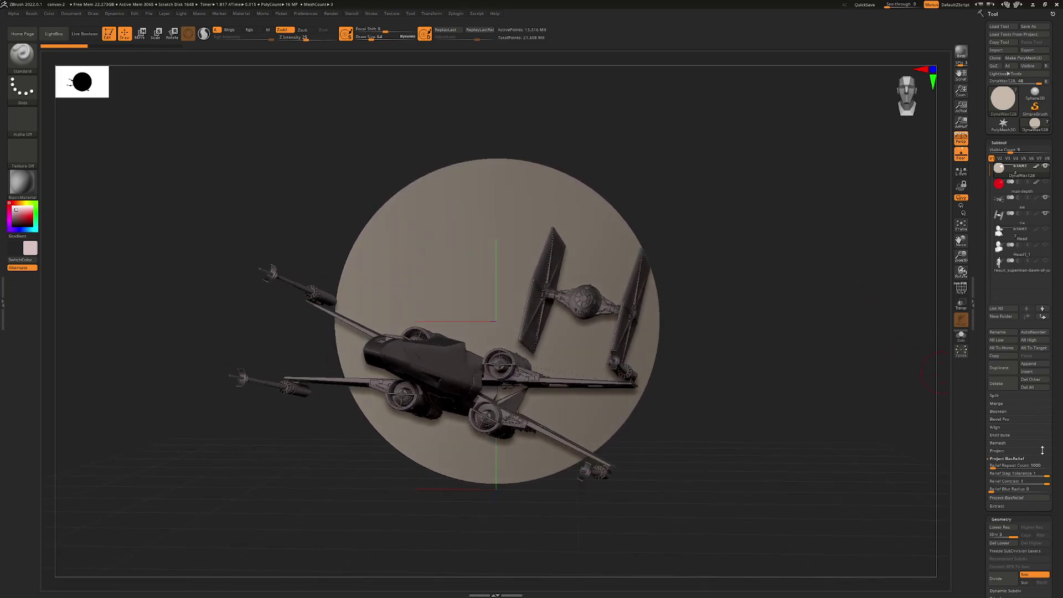
{"action": "left_click", "coordinate": [1020, 497]}
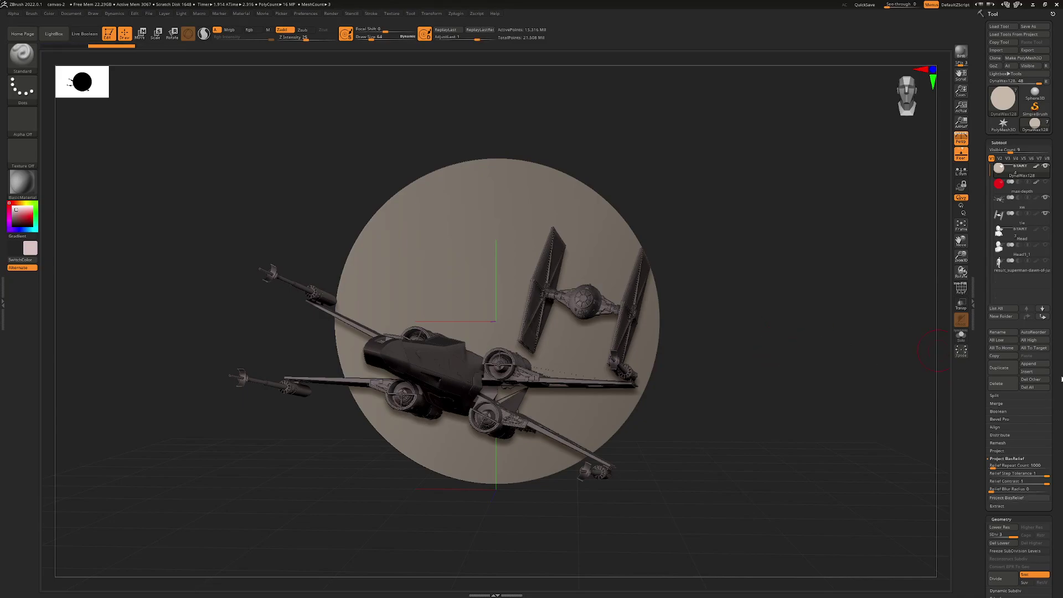
{"action": "mouse_move", "coordinate": [802, 317]}
{"action": "left_mouse_down"}
{"action": "mouse_move", "coordinate": [783, 332]}
{"action": "mouse_move", "coordinate": [797, 311]}
{"action": "mouse_move", "coordinate": [814, 313]}
{"action": "left_mouse_up"}
Step: Flatten the spacecraft relief by lowering the disc's Z Size
{"action": "left_click_drag", "start_coordinate": [1057, 377], "coordinate": [1058, 291]}
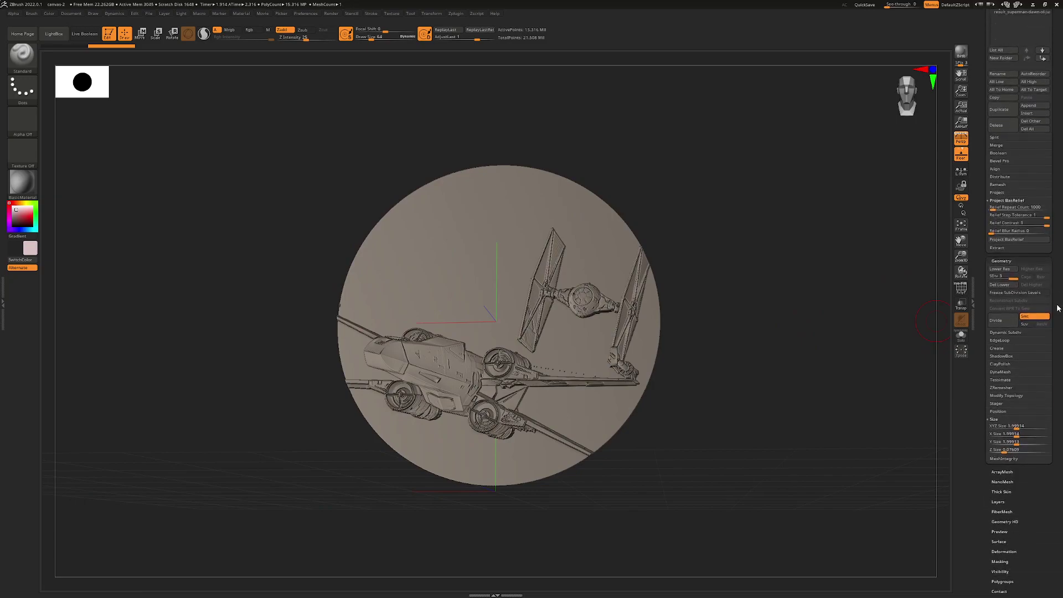
{"action": "left_click_drag", "start_coordinate": [1004, 452], "coordinate": [1001, 452]}
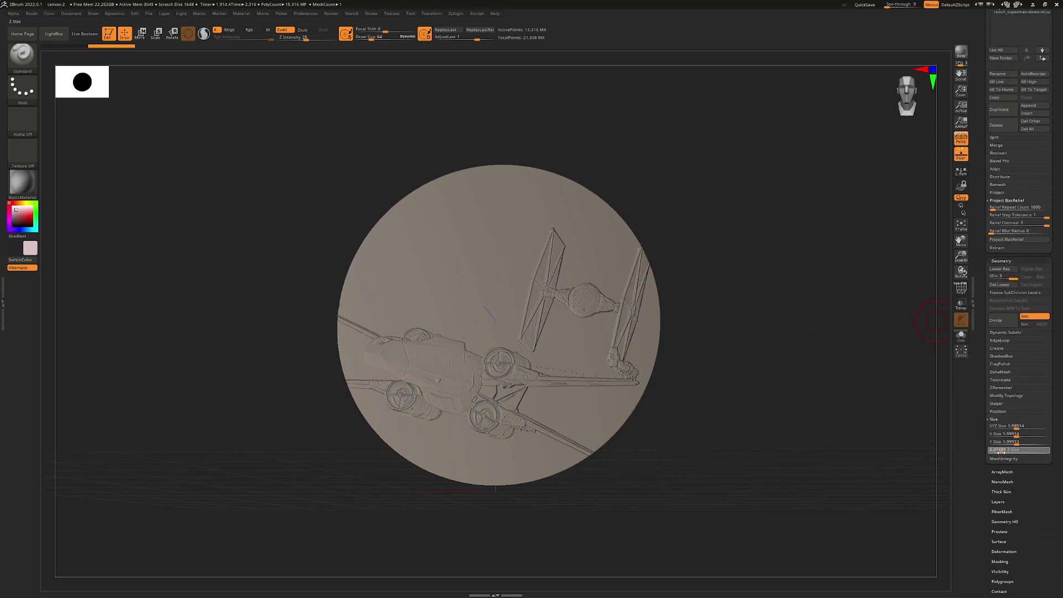